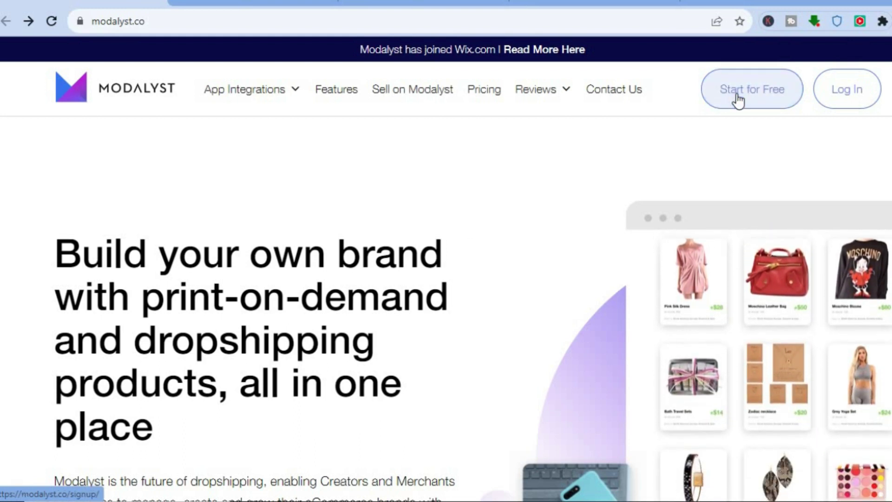
# Open the Modalyst sign-up page and review the account type, personal details, business name and customer location fields.
pyautogui.click(414, 4)
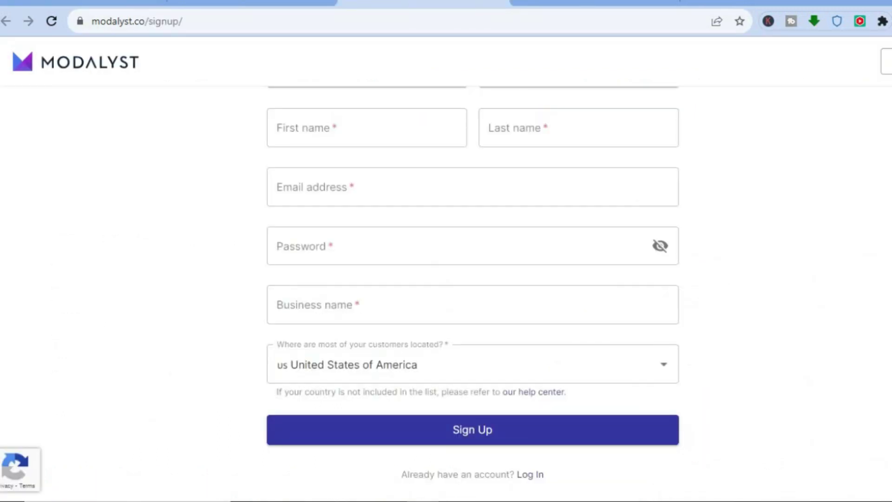
pyautogui.scroll(5, 472, 292)
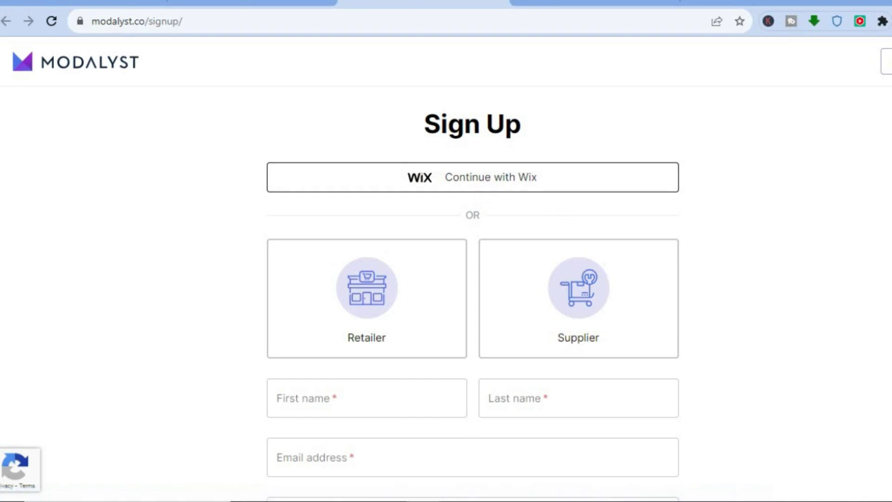
pyautogui.scroll(-5, 473, 292)
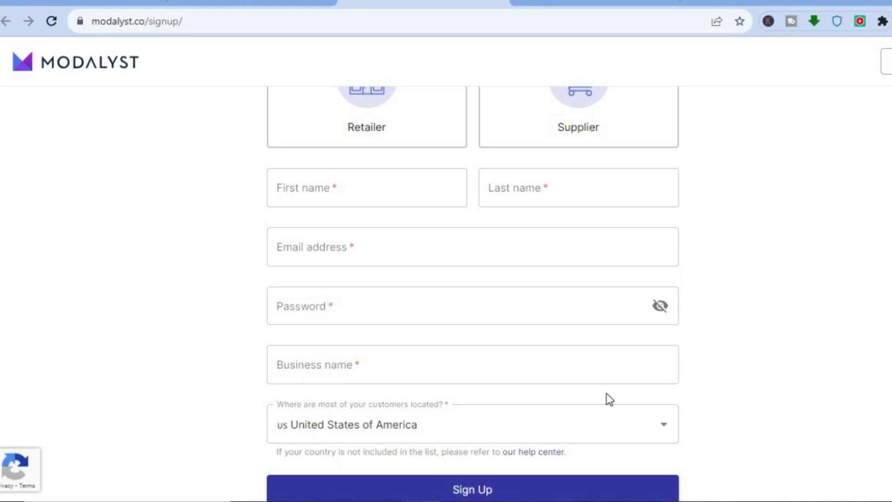
pyautogui.scroll(-1, 472, 294)
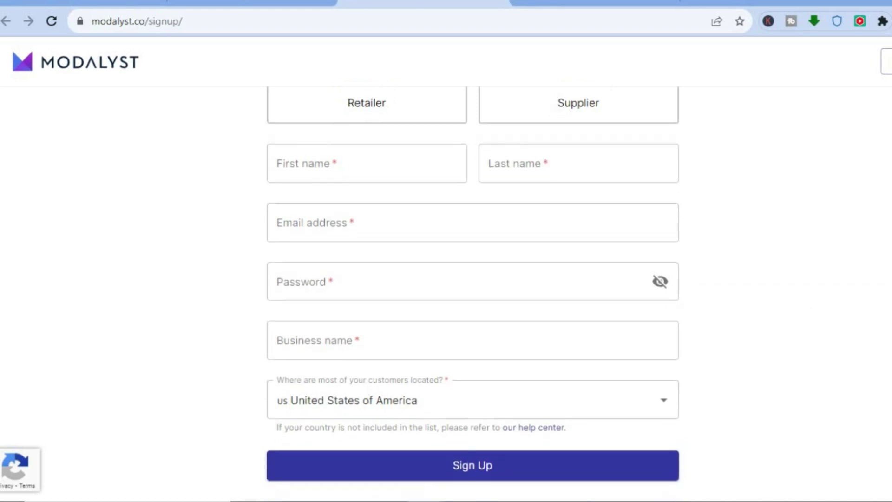
pyautogui.scroll(1, 514, 251)
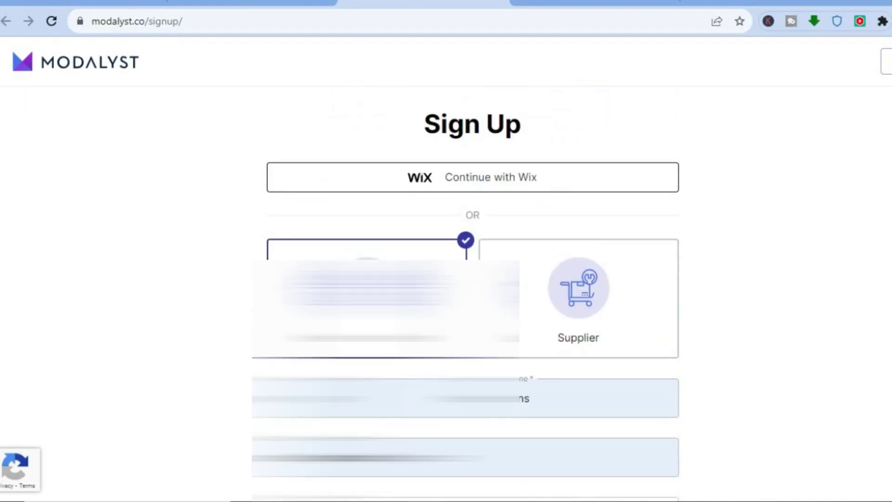
# Choose Shopify as the platform where the e-commerce store was created and submit the sign-up form.
pyautogui.scroll(-10, 460, 292)
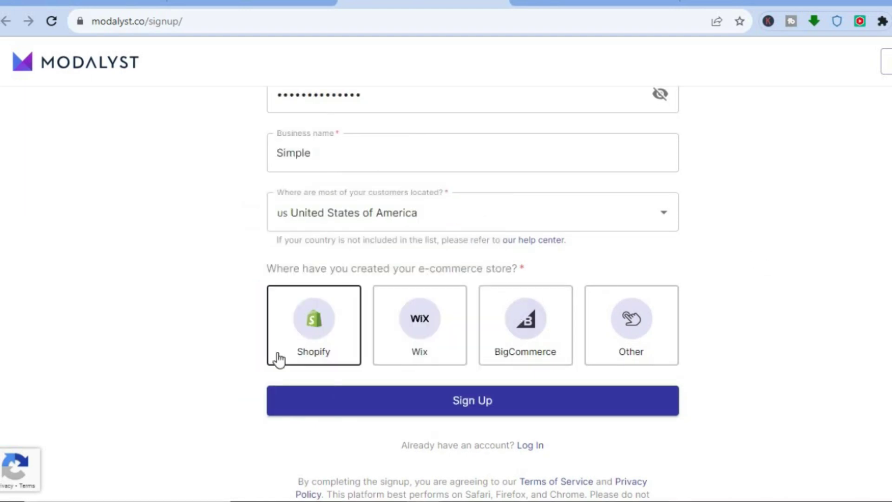
pyautogui.click(278, 358)
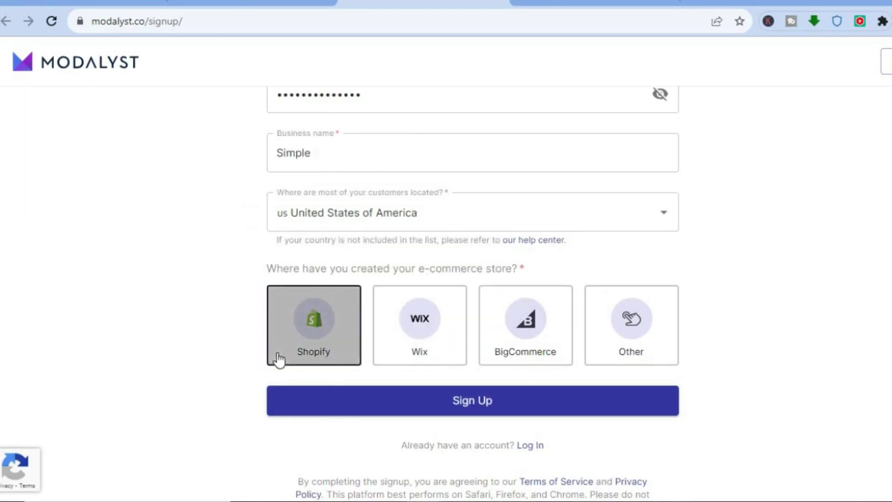
pyautogui.click(392, 411)
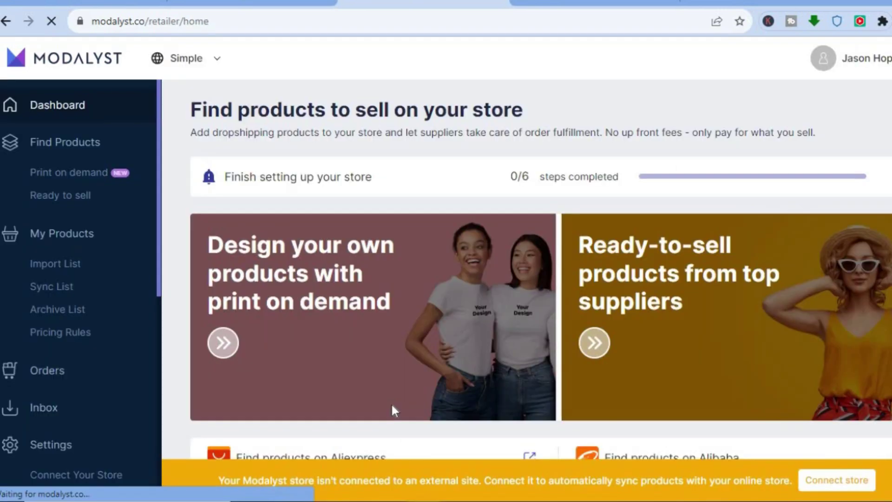
# Look over the retailer dashboard and browse the print-on-demand product catalogue.
pyautogui.scroll(-8, 541, 276)
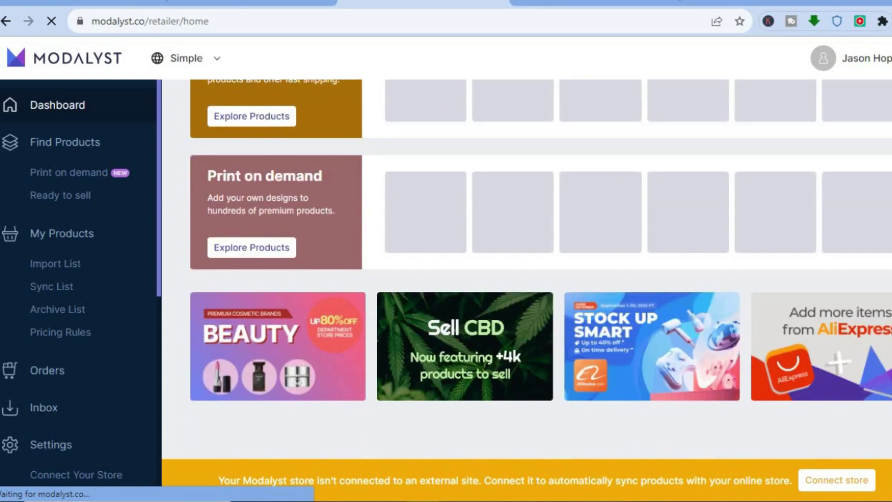
pyautogui.scroll(10, 541, 276)
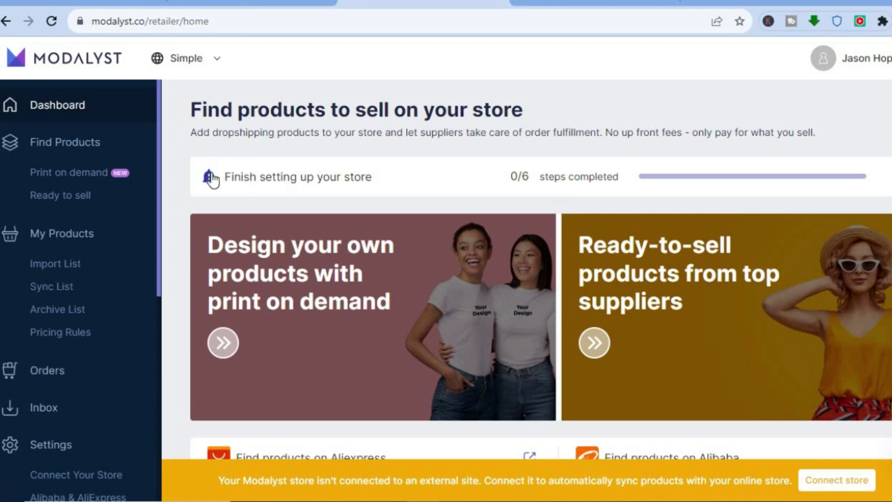
pyautogui.click(72, 144)
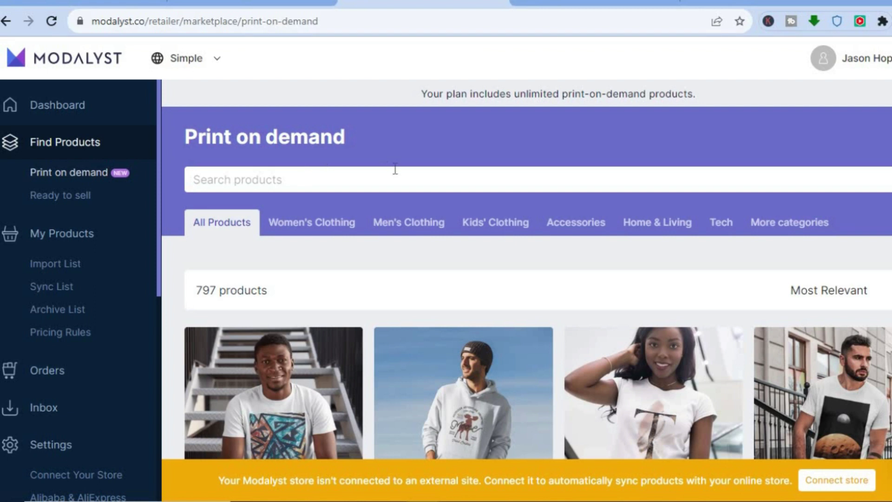
pyautogui.scroll(-8, 526, 269)
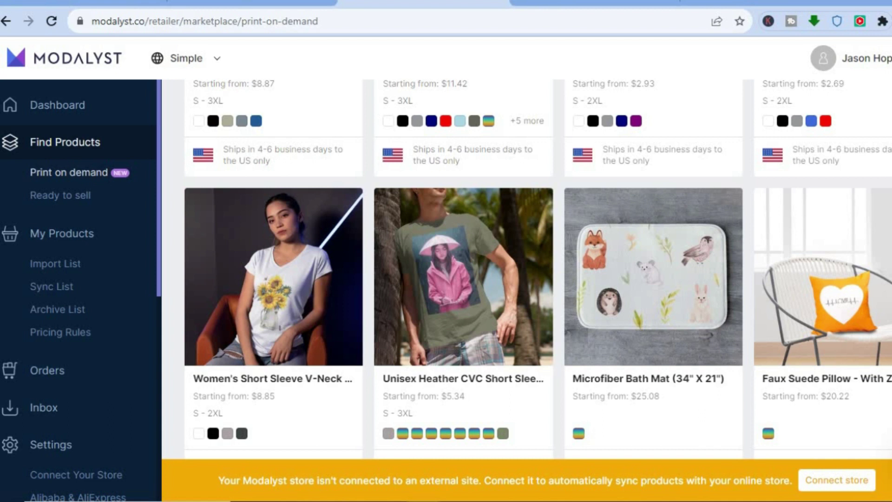
pyautogui.scroll(8, 538, 269)
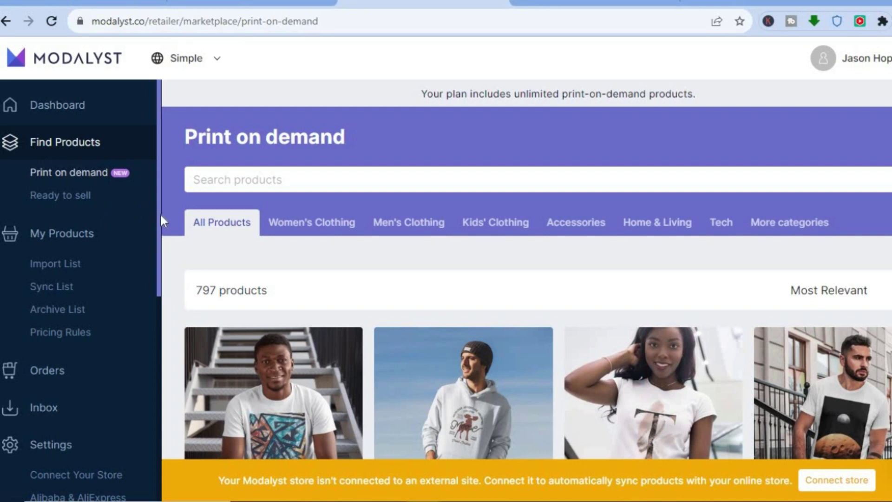
# Search the ready-to-sell products for "bracelets" and browse the listed items with their costs and retail prices.
pyautogui.click(83, 200)
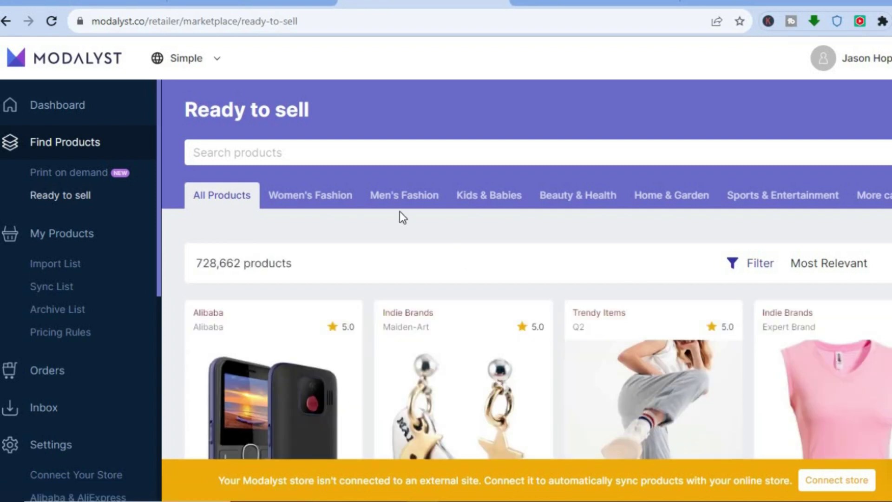
pyautogui.click(367, 151)
pyautogui.write('b')
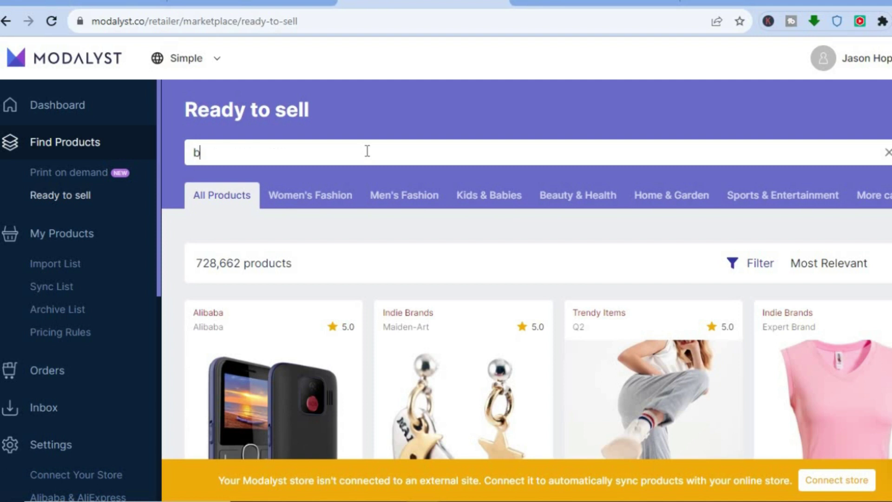
pyautogui.write('racelets')
pyautogui.press('Return')
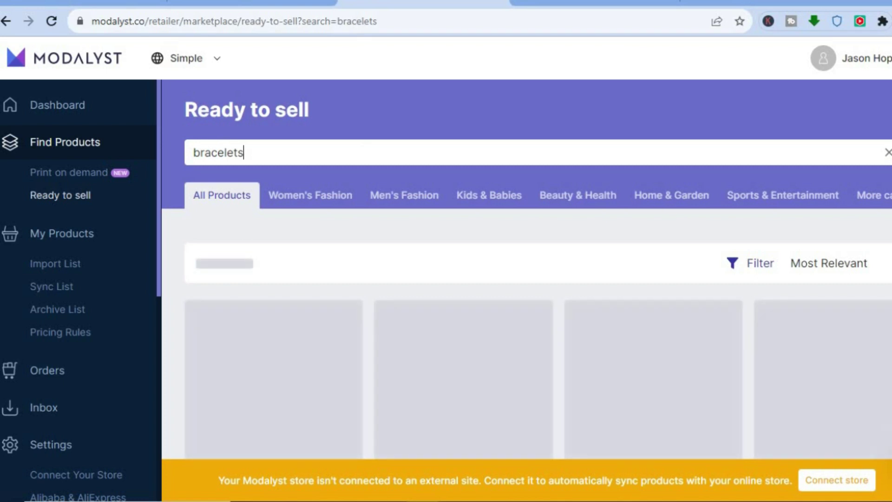
pyautogui.scroll(-6, 527, 279)
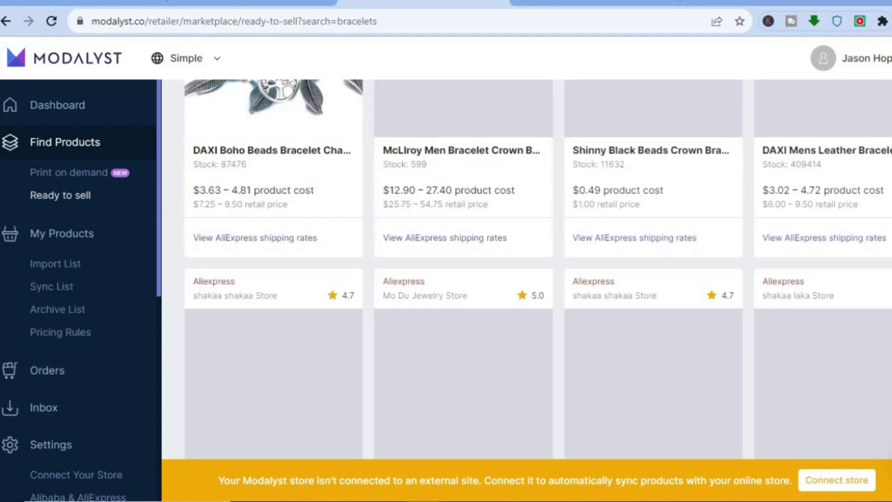
pyautogui.scroll(4, 527, 270)
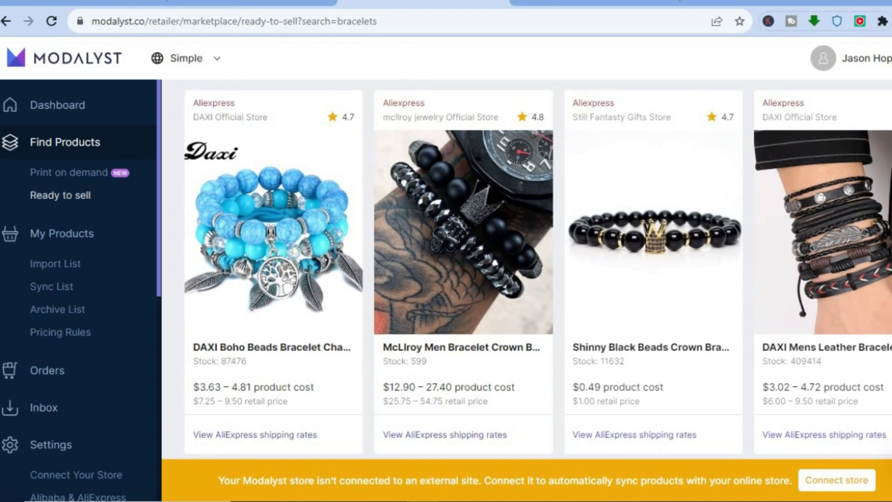
pyautogui.scroll(-8, 526, 269)
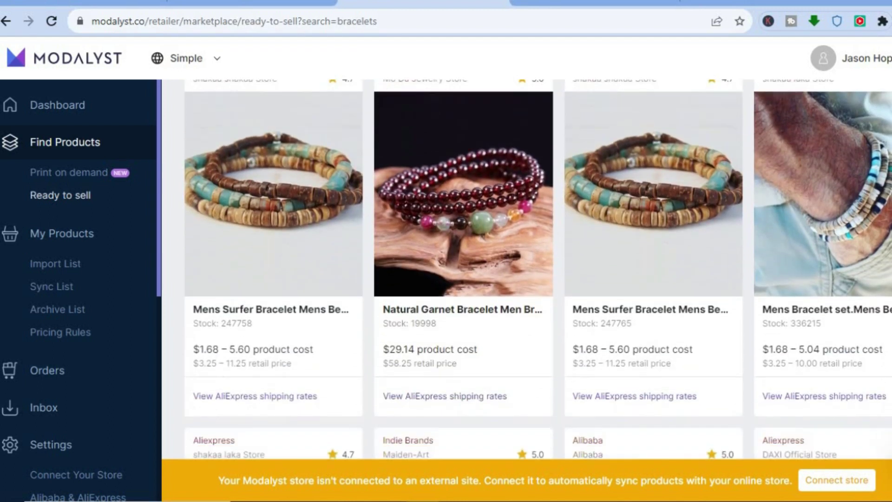
pyautogui.scroll(-1, 538, 269)
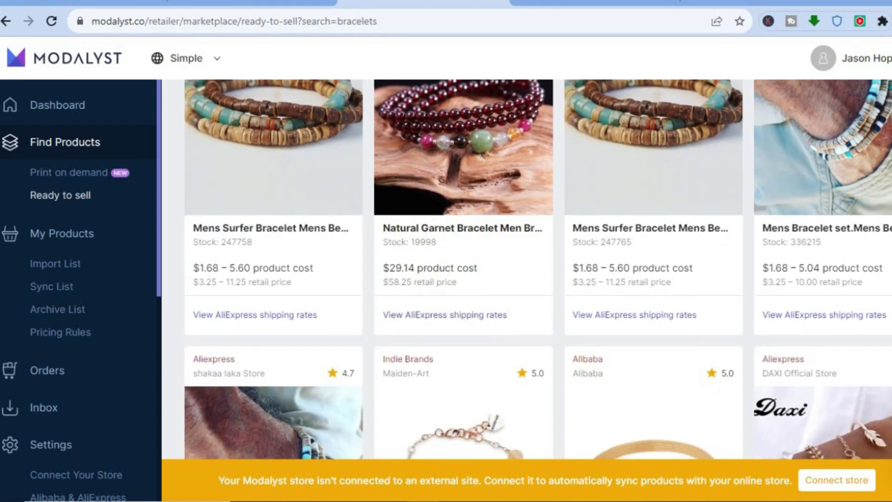
pyautogui.scroll(4, 538, 268)
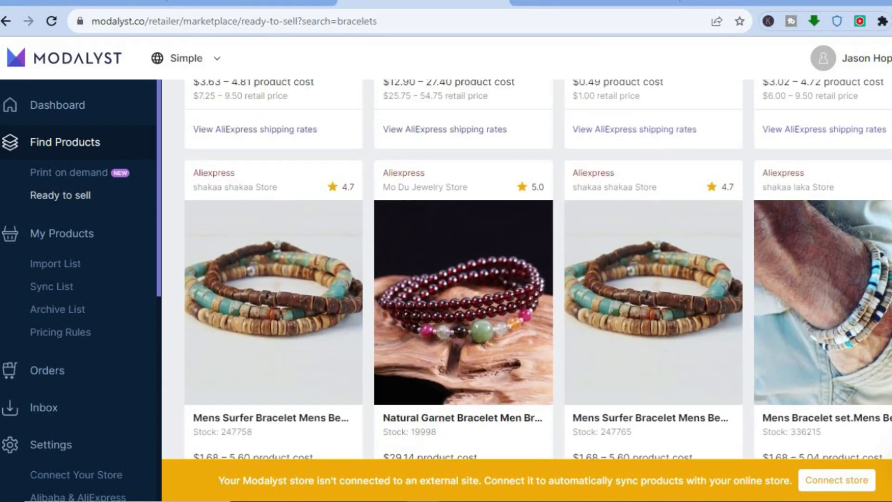
pyautogui.scroll(5, 537, 269)
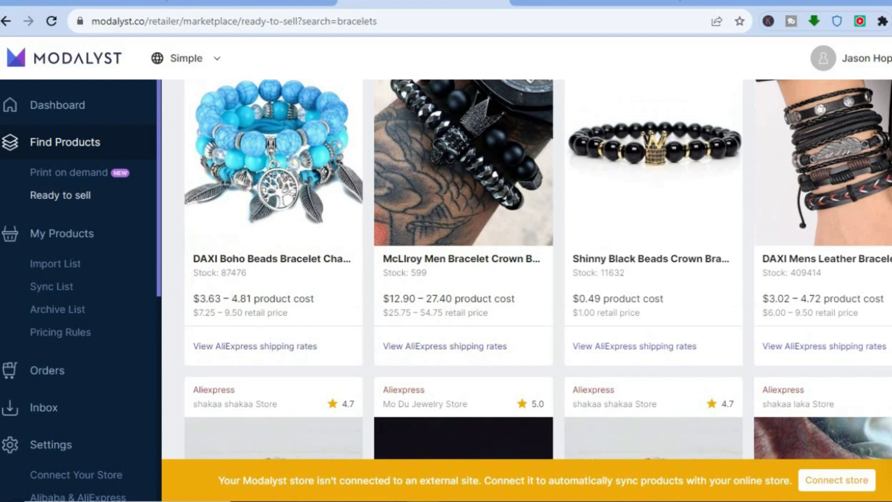
pyautogui.scroll(3, 538, 269)
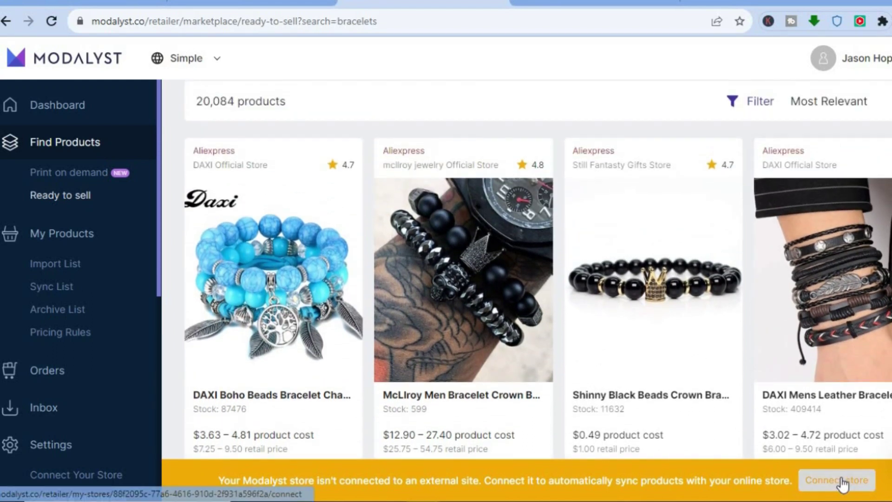
# Start connecting the Modalyst store to an external site with Shopify as the platform.
pyautogui.click(841, 485)
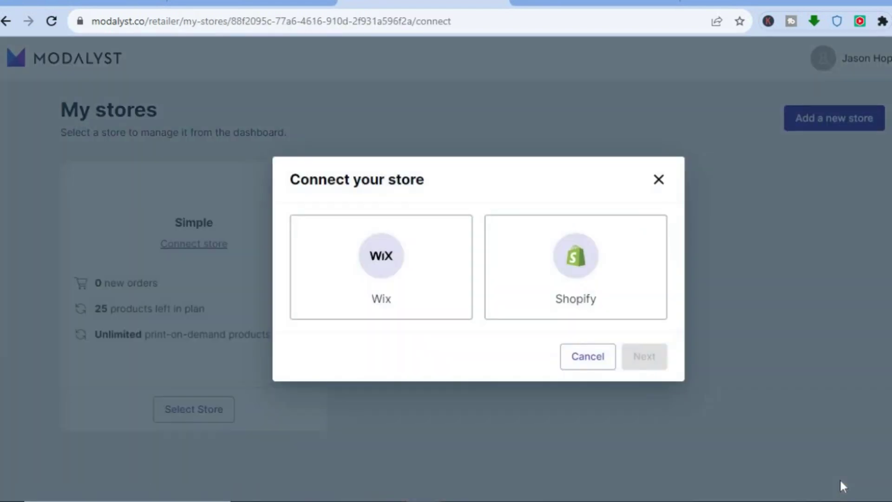
pyautogui.click(582, 255)
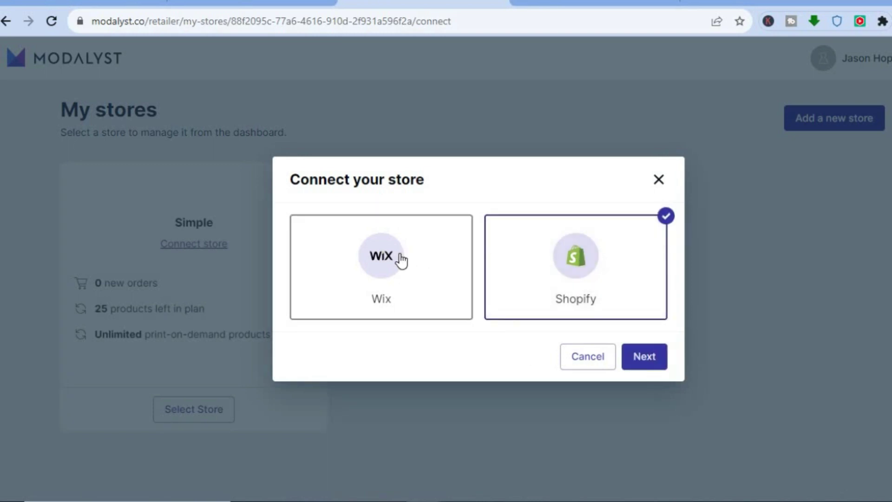
pyautogui.click(648, 360)
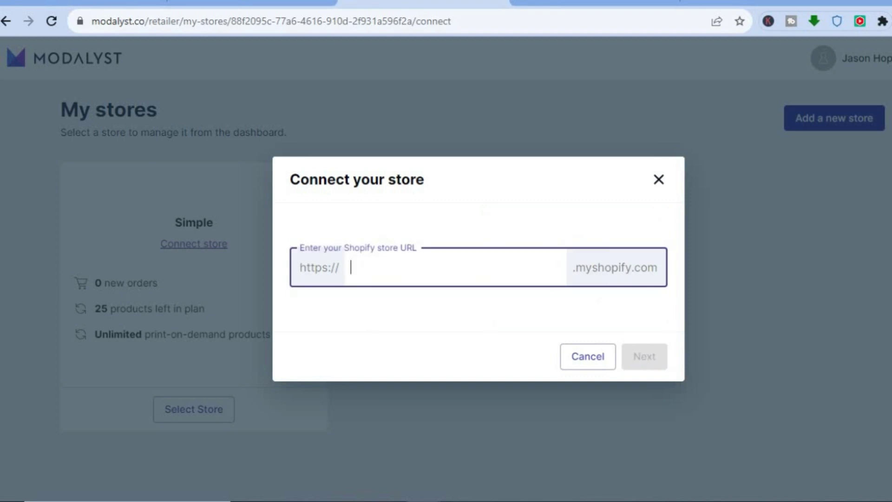
# Switch to the Shopify admin, view the online store and copy its web address.
pyautogui.click(556, 5)
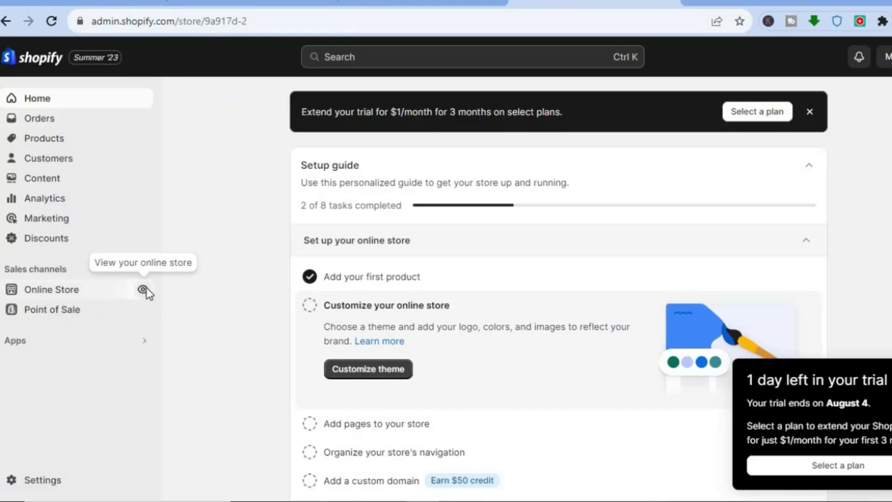
pyautogui.click(143, 290)
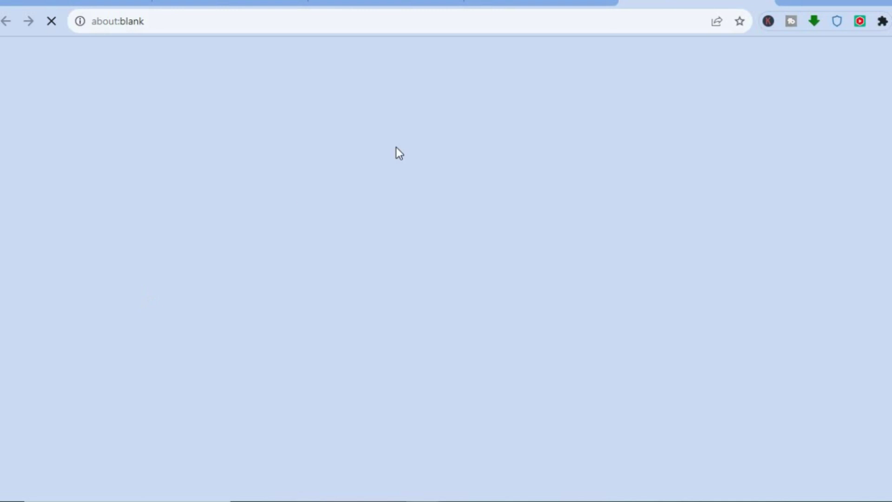
pyautogui.click(204, 26)
pyautogui.rightClick(203, 26)
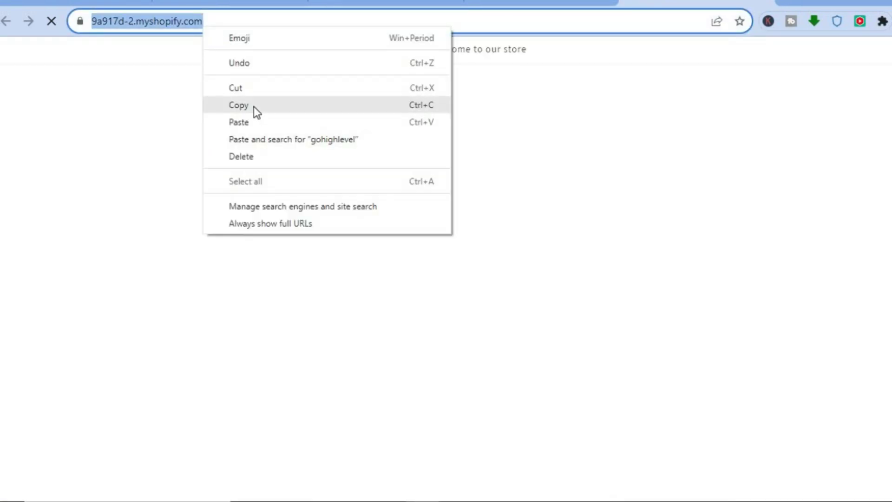
pyautogui.click(253, 107)
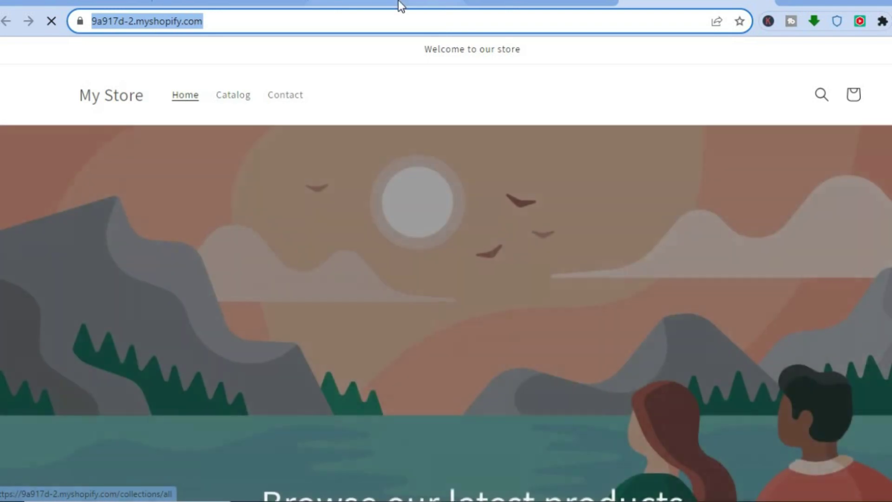
# Return to Modalyst, paste the copied address as the Shopify store URL and continue the connection.
pyautogui.click(401, 6)
pyautogui.click(385, 269)
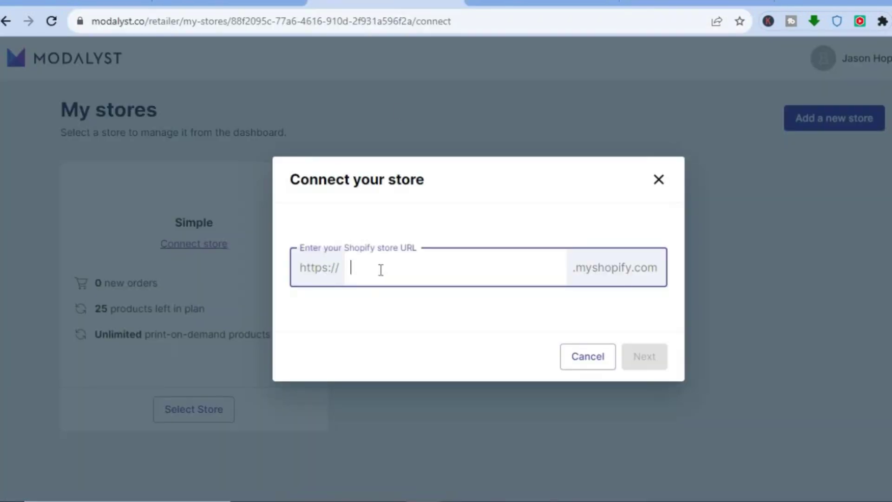
pyautogui.rightClick(380, 269)
pyautogui.click(427, 130)
pyautogui.click(643, 357)
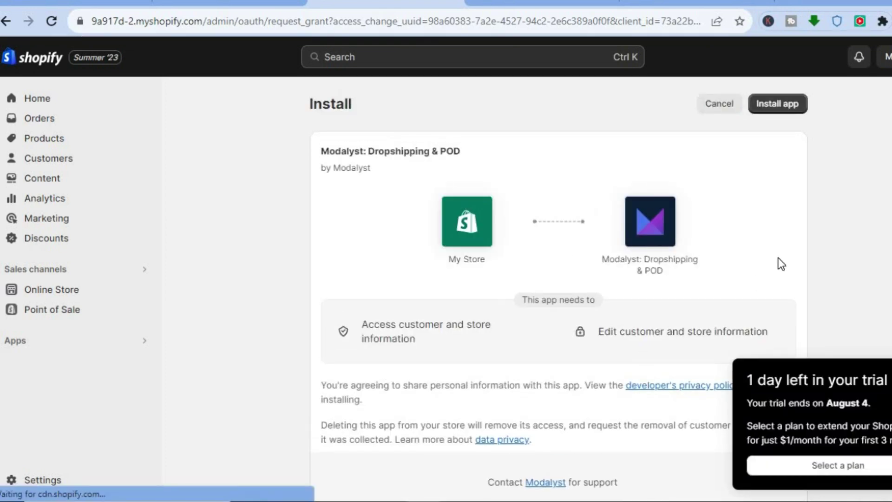
# Install the Modalyst: Dropshipping & POD app in Shopify and open the connected Simple store's dashboard.
pyautogui.click(772, 101)
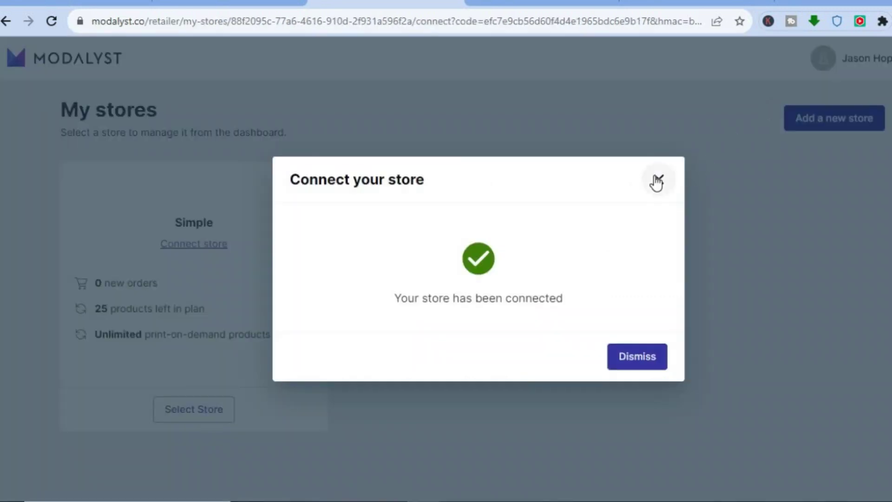
pyautogui.click(656, 181)
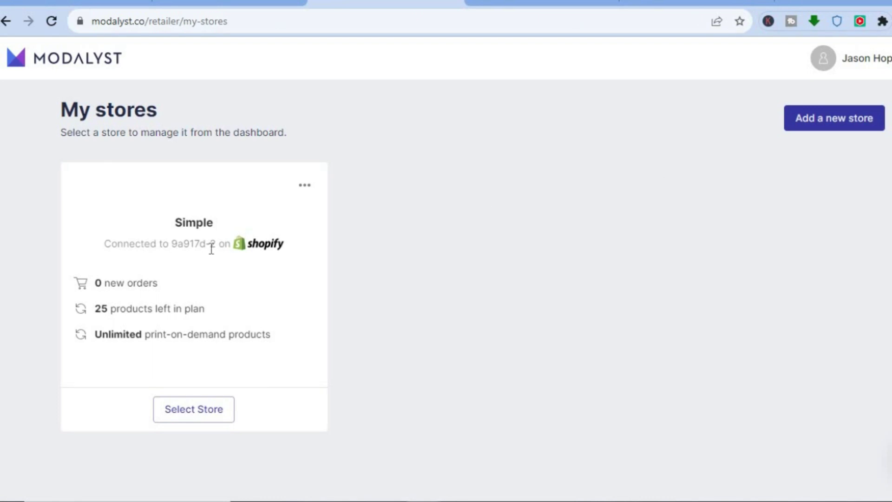
pyautogui.click(197, 408)
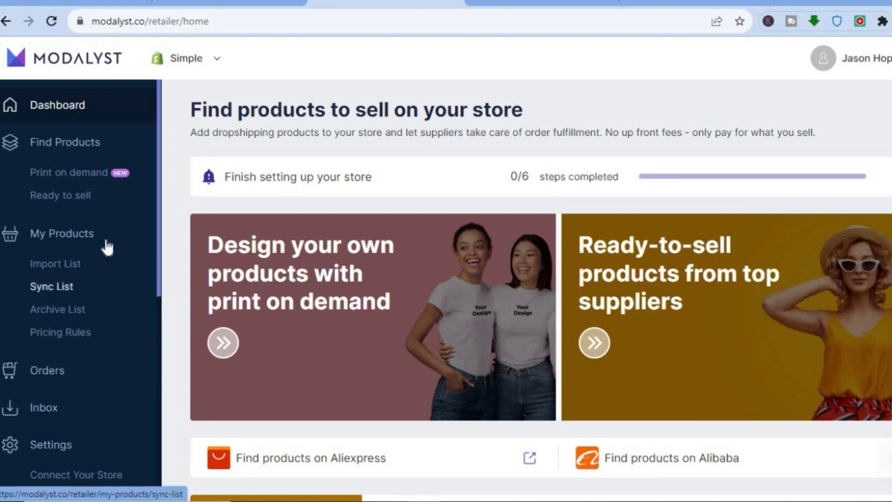
# Search the ready-to-sell products for "bracelets".
pyautogui.click(81, 205)
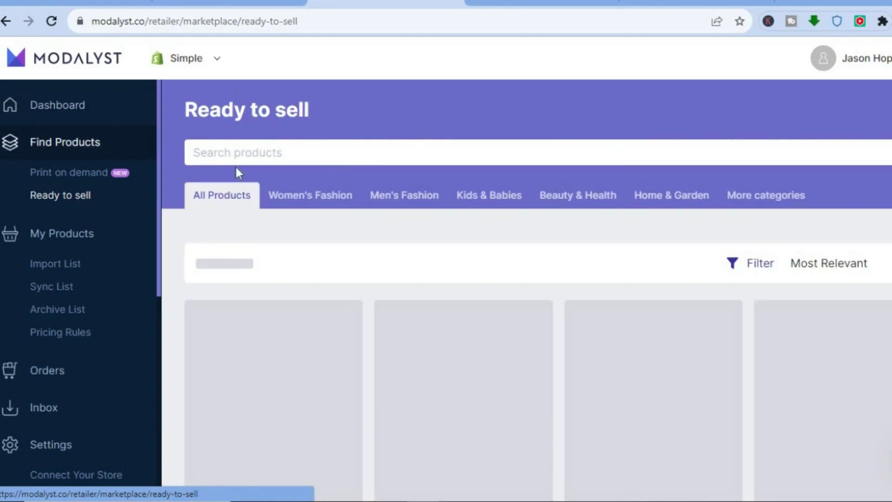
pyautogui.click(279, 156)
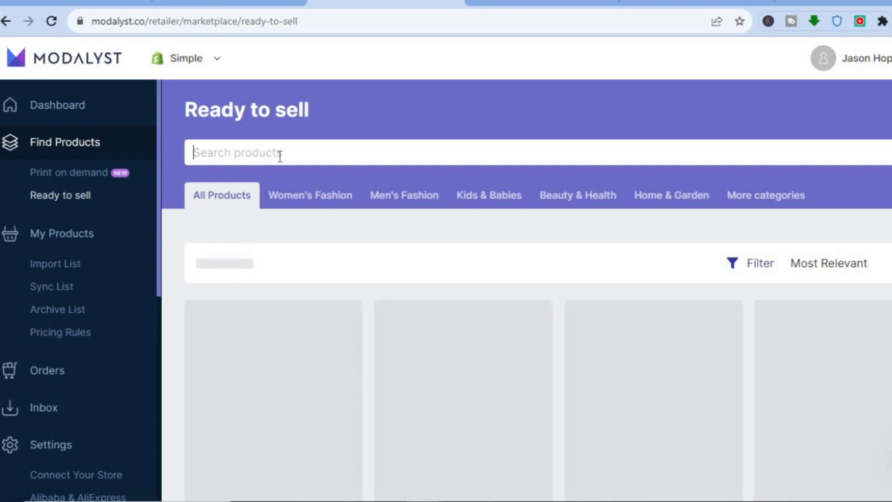
pyautogui.write('bracele')
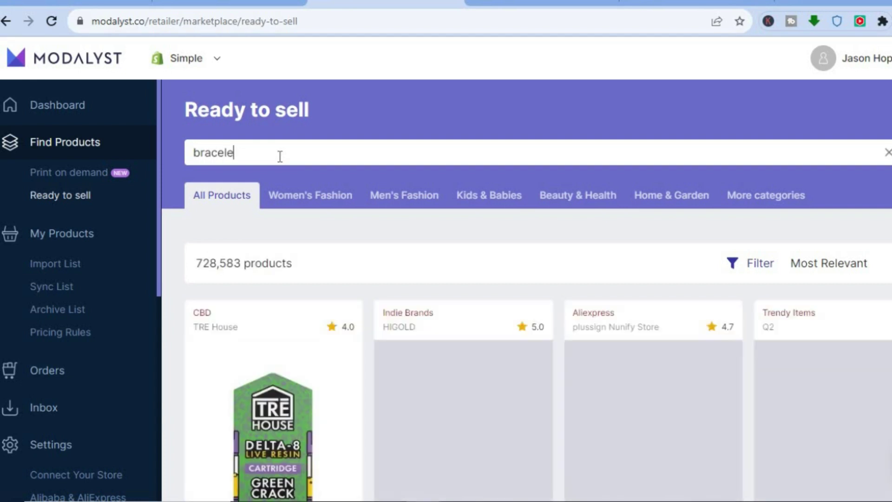
pyautogui.write('ts')
pyautogui.press('Return')
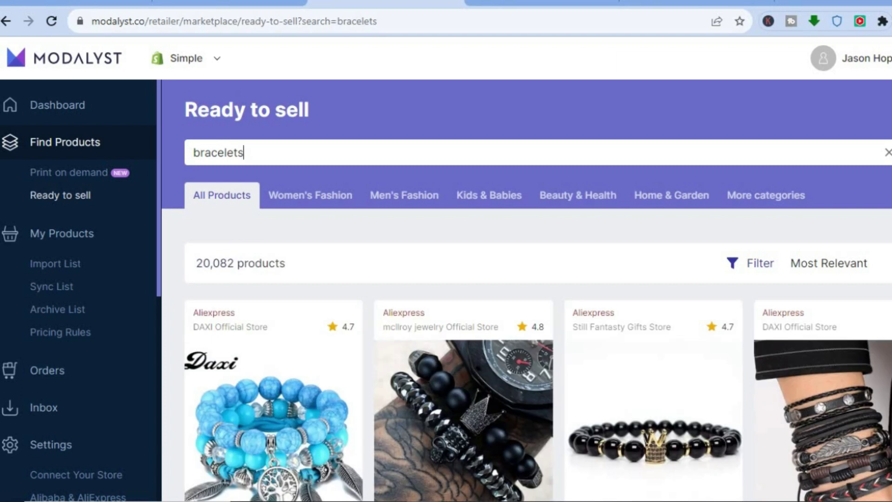
# Add the McLlroy Men Bracelet Crown product to the import list and open that list.
pyautogui.scroll(-5, 539, 283)
pyautogui.moveTo(485, 284)
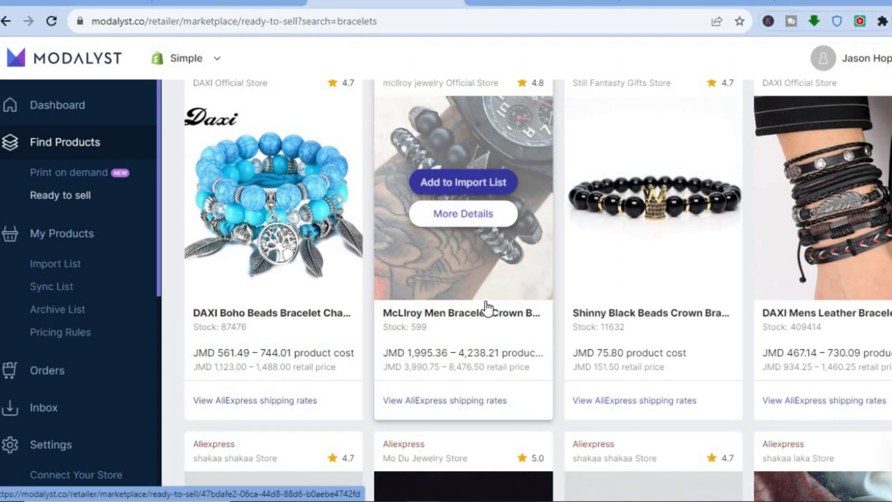
pyautogui.click(485, 187)
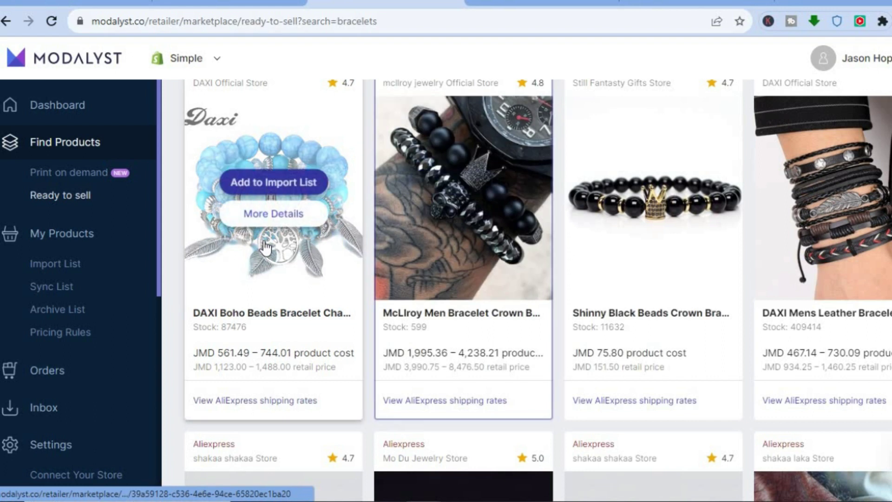
pyautogui.click(72, 267)
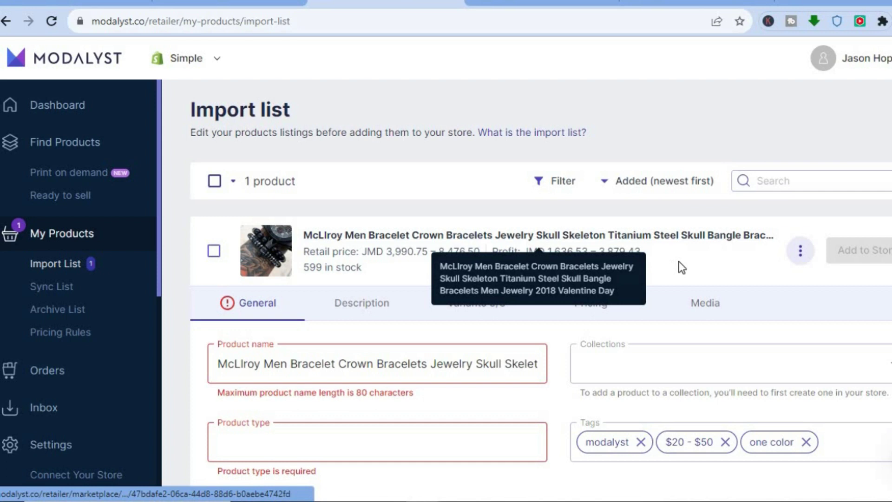
# Shorten the imported product's name to "McLlroy Men Bracelet Crown Bracelets Jewelry Skull".
pyautogui.scroll(-2, 541, 288)
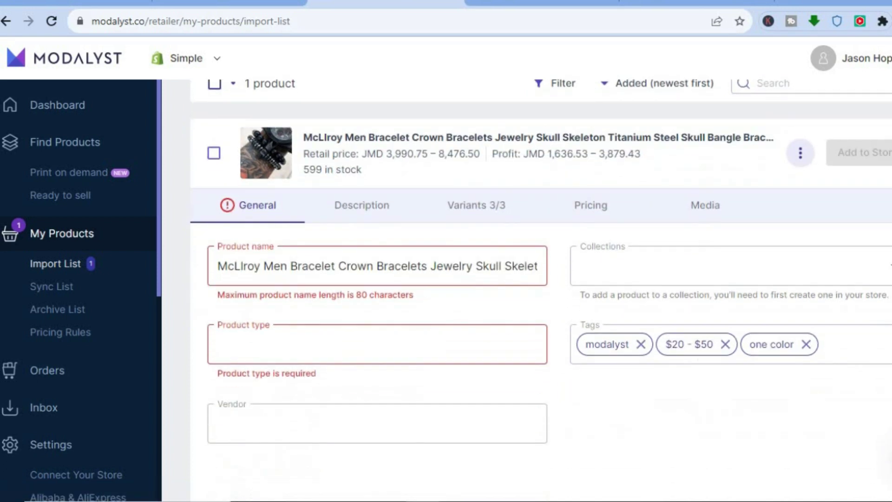
pyautogui.click(505, 267)
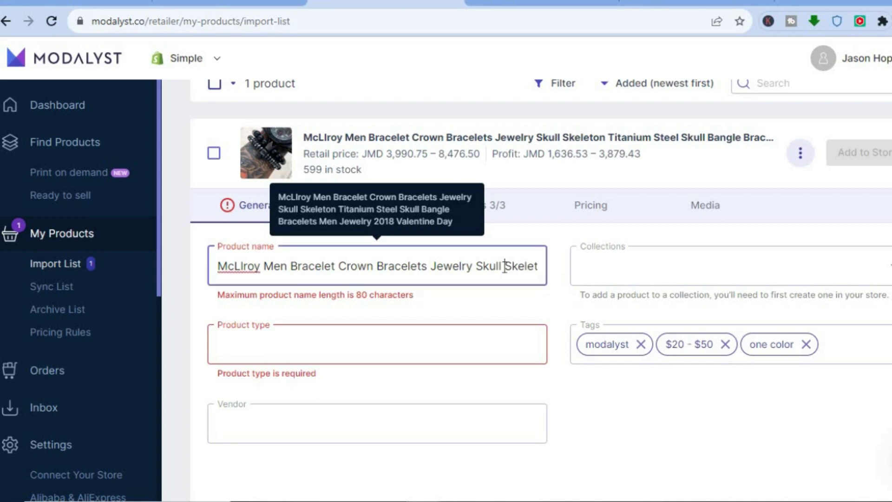
pyautogui.hotkey('ctrl', 'a')
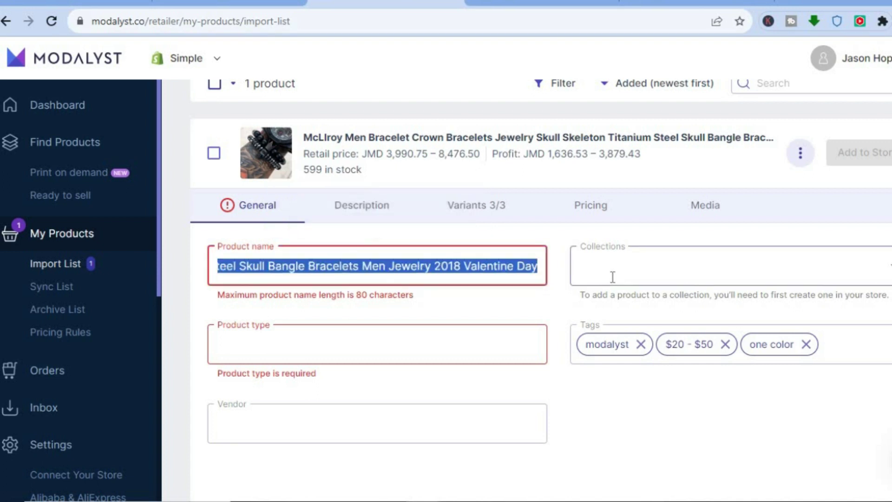
pyautogui.hotkey('ctrl', 'v')
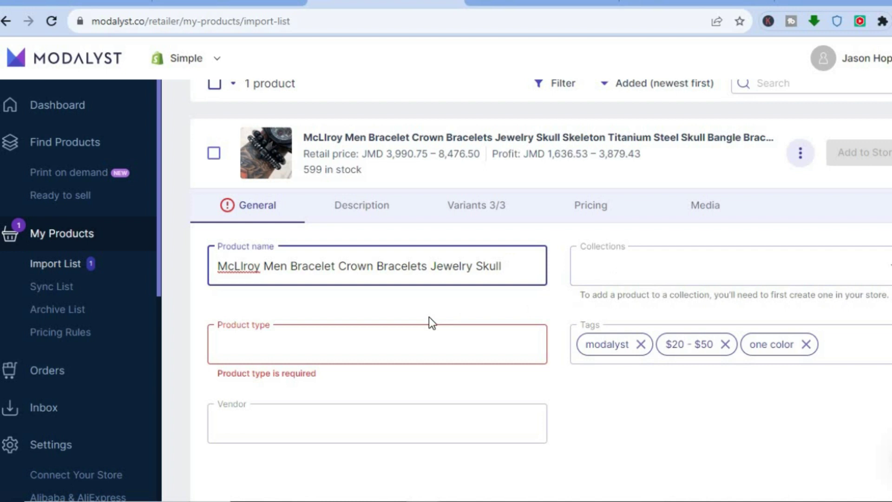
# Try to enter "bracelets" as the product type of the imported listing.
pyautogui.click(331, 349)
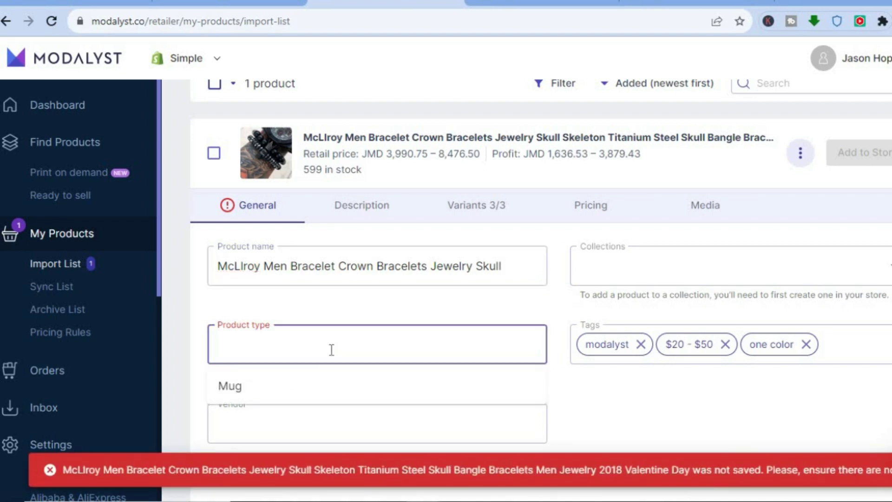
pyautogui.write('bracelet')
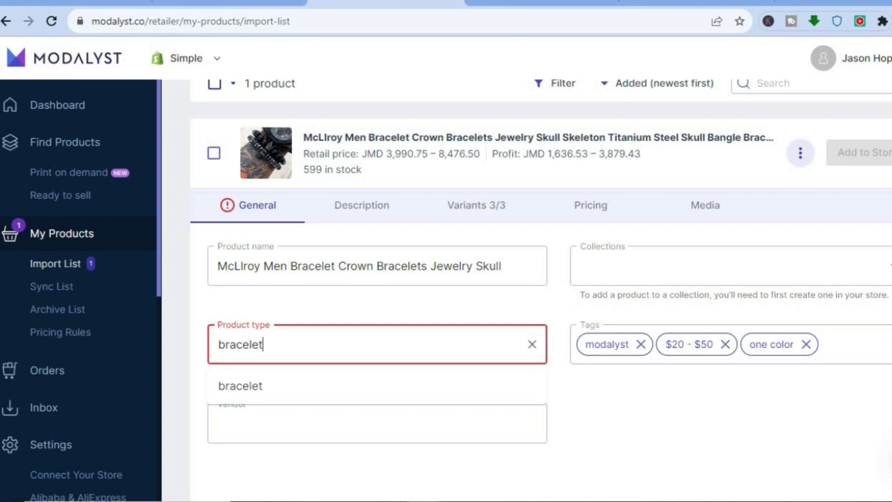
pyautogui.scroll(-2, 540, 290)
pyautogui.write('s')
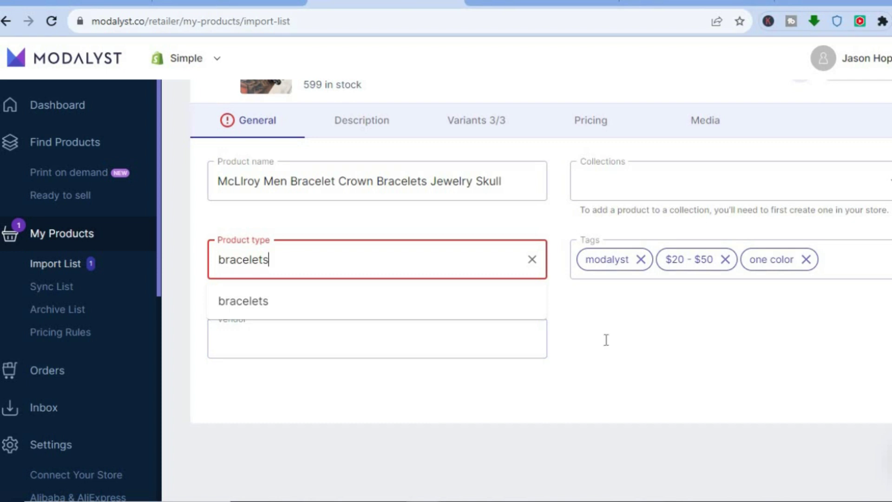
pyautogui.click(627, 343)
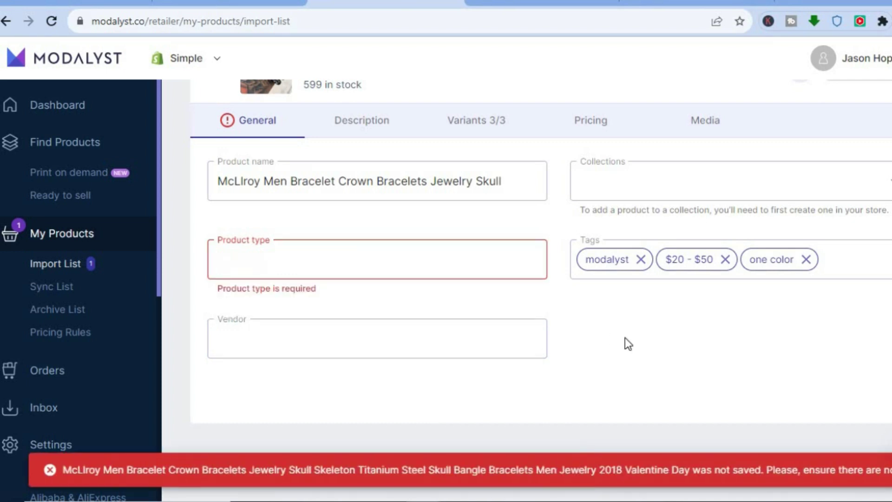
# Set the listing's product type to "bracelets", leaving the vendor blank.
pyautogui.click(294, 339)
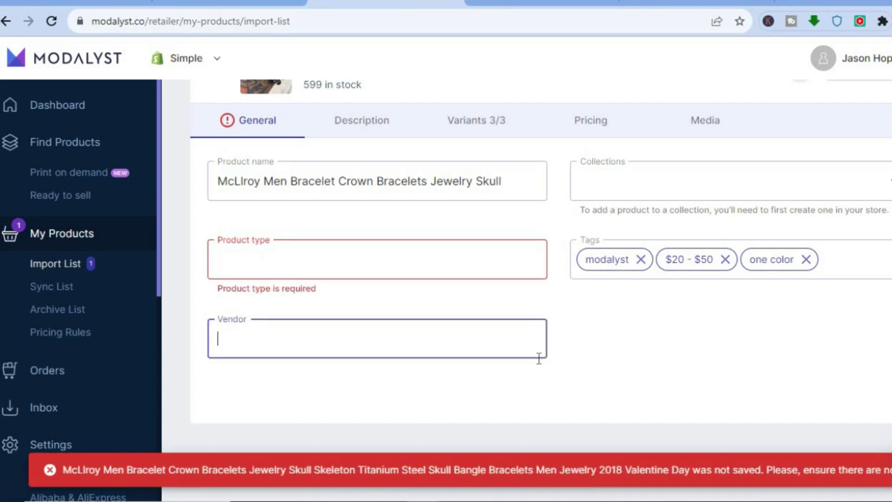
pyautogui.hotkey('shift', 'Tab')
pyautogui.write('bracelets')
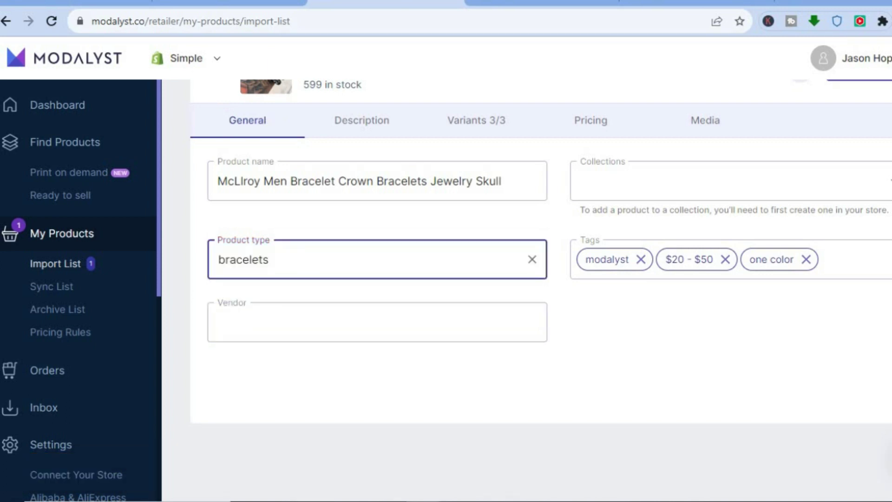
pyautogui.scroll(1, 541, 277)
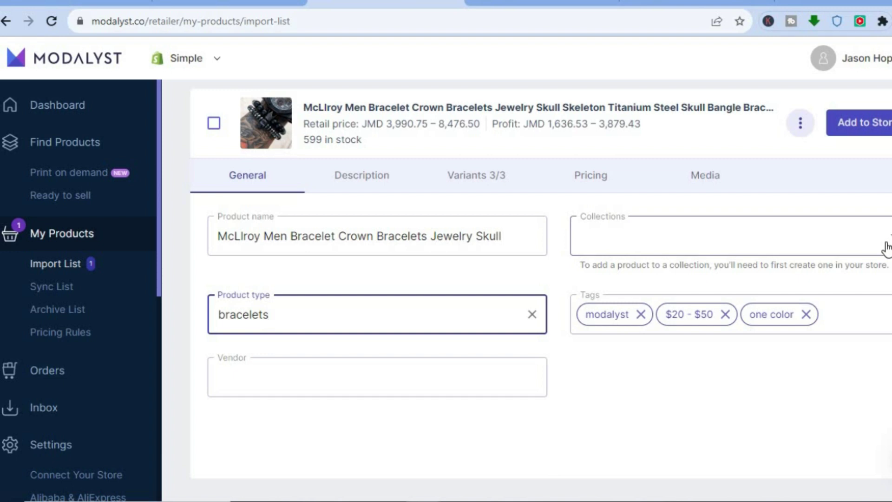
# Check the available collections without choosing one, save the listing changes and add the bracelet to the connected store.
pyautogui.click(772, 235)
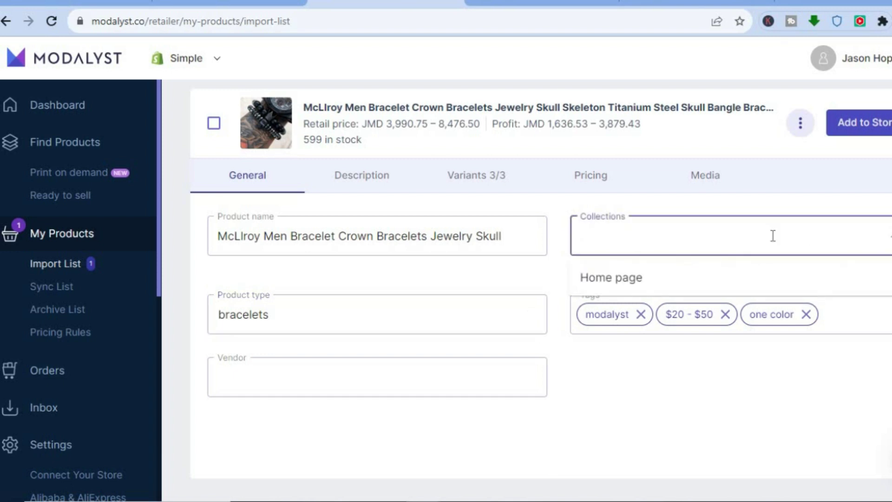
pyautogui.click(683, 381)
pyautogui.scroll(-1, 843, 202)
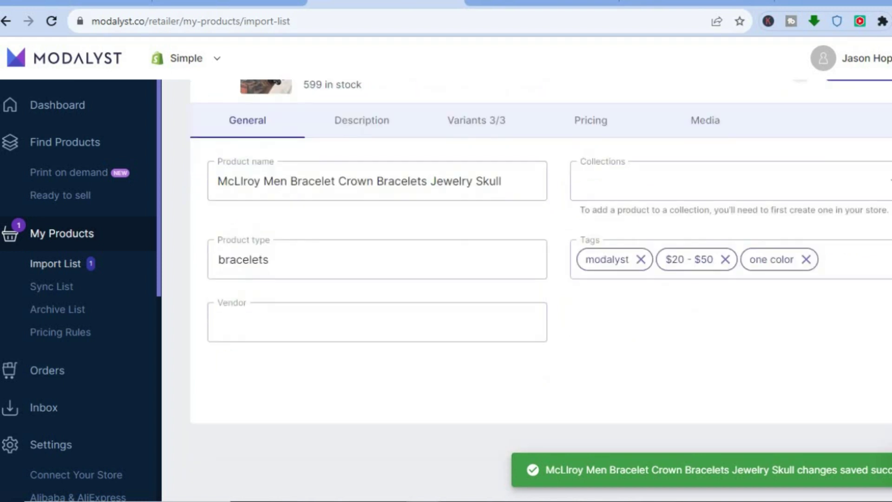
pyautogui.scroll(3, 843, 202)
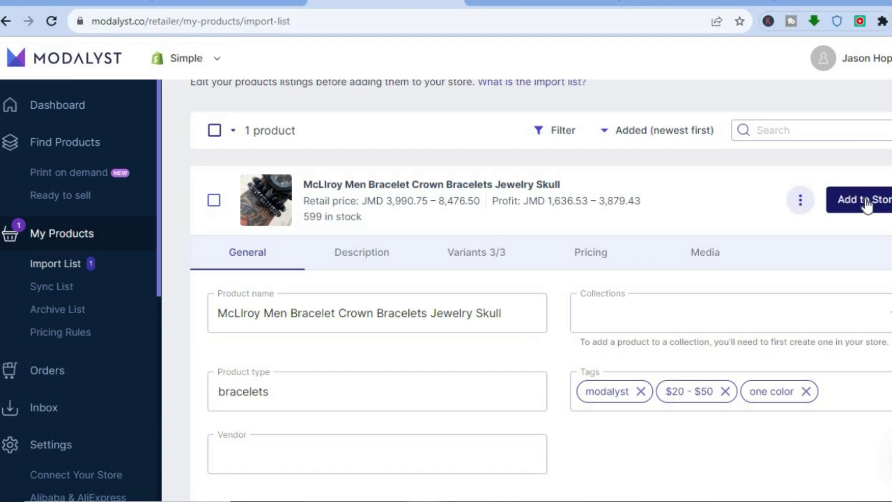
pyautogui.click(848, 203)
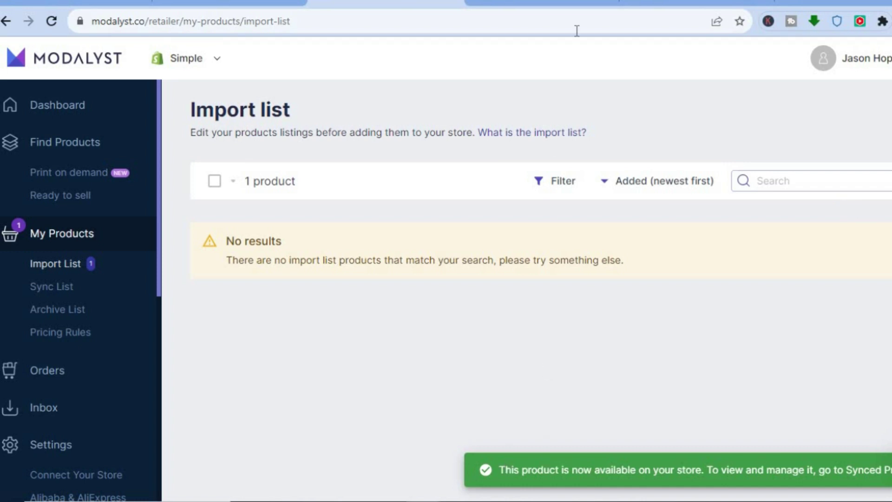
# Switch to the Shopify admin, open the imported McLlroy bracelet and review its description, organization and variant prices.
pyautogui.click(521, 3)
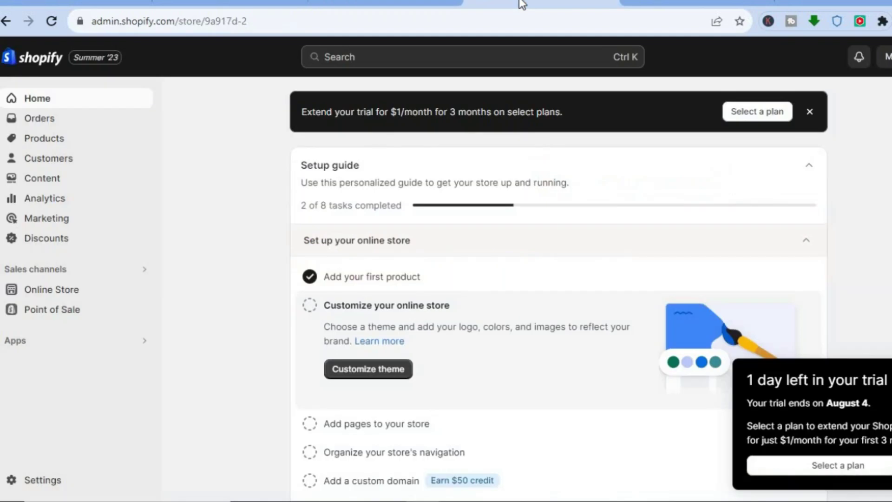
pyautogui.click(63, 142)
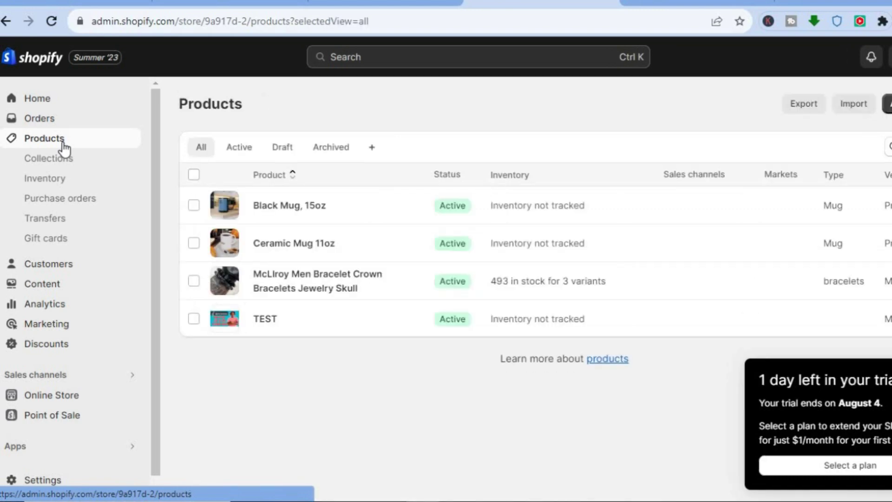
pyautogui.click(290, 284)
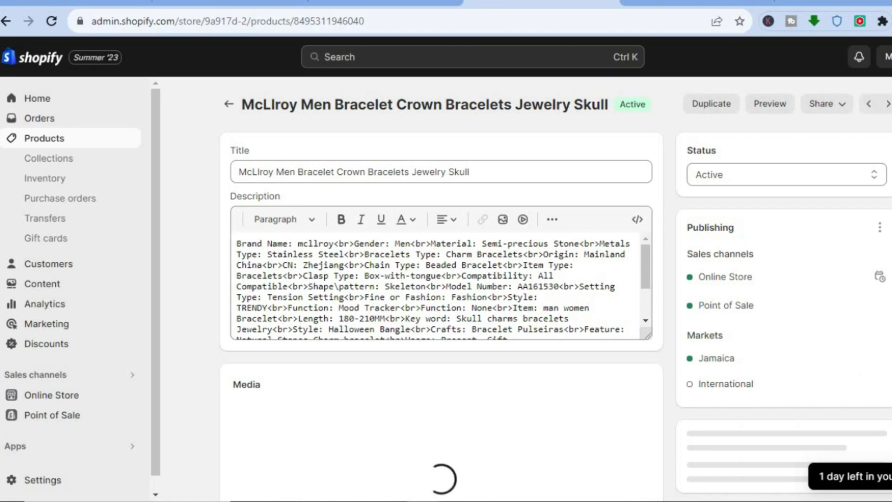
pyautogui.scroll(-1, 441, 279)
pyautogui.scroll(-1, 442, 279)
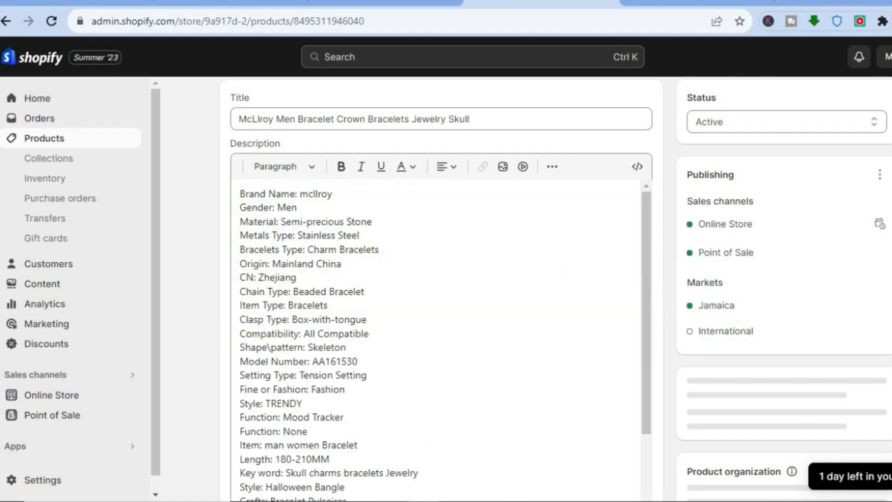
pyautogui.scroll(-6, 441, 279)
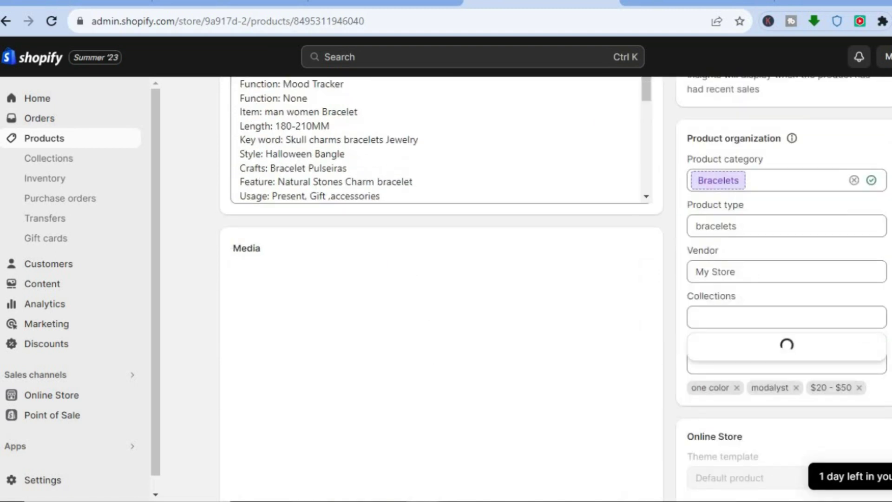
pyautogui.scroll(-5, 441, 279)
pyautogui.scroll(-9, 441, 279)
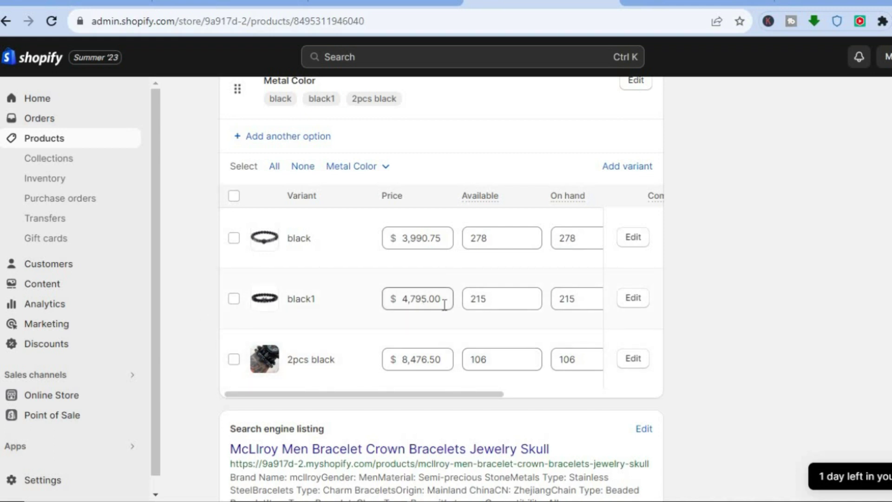
# Set the black variant's cost per item to 1000 and save the variant.
pyautogui.click(627, 239)
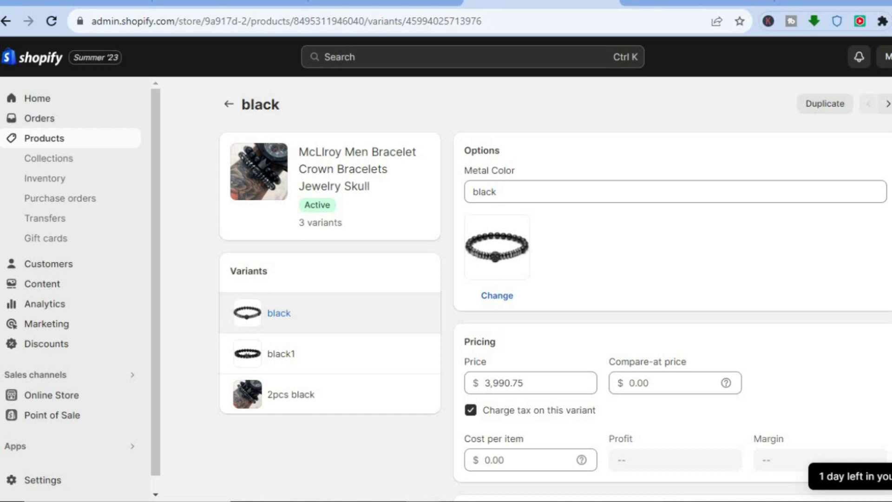
pyautogui.scroll(-4, 555, 291)
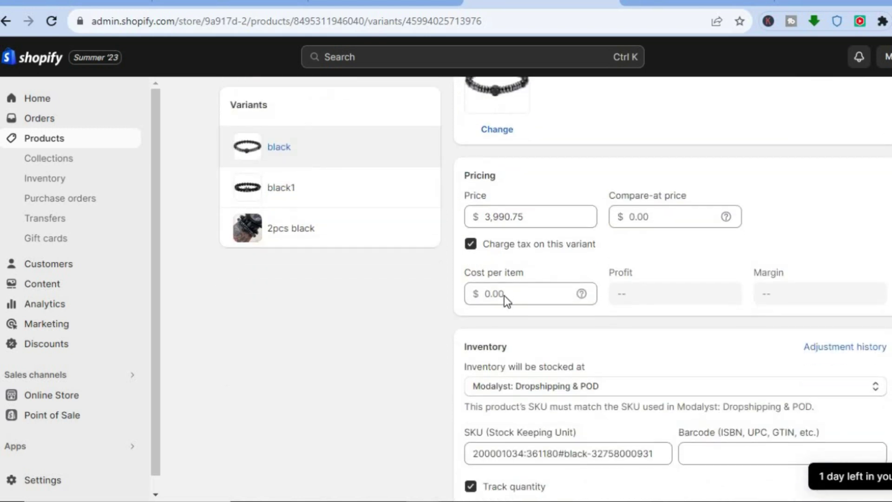
pyautogui.click(508, 294)
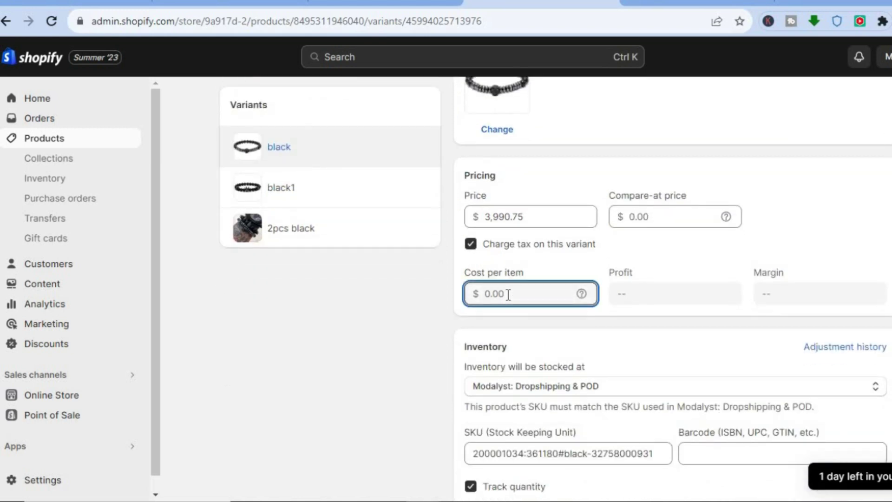
pyautogui.write('10')
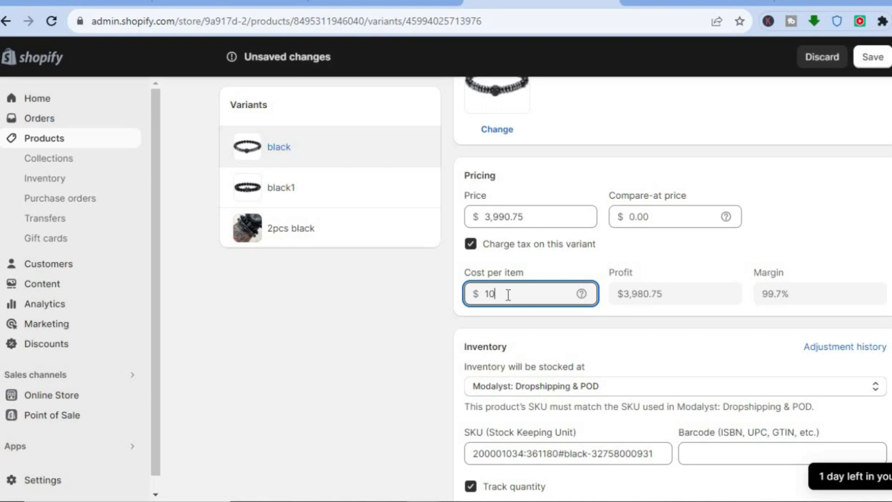
pyautogui.write('0000')
pyautogui.press('BackSpace')
pyautogui.press('BackSpace')
pyautogui.scroll(3, 887, 384)
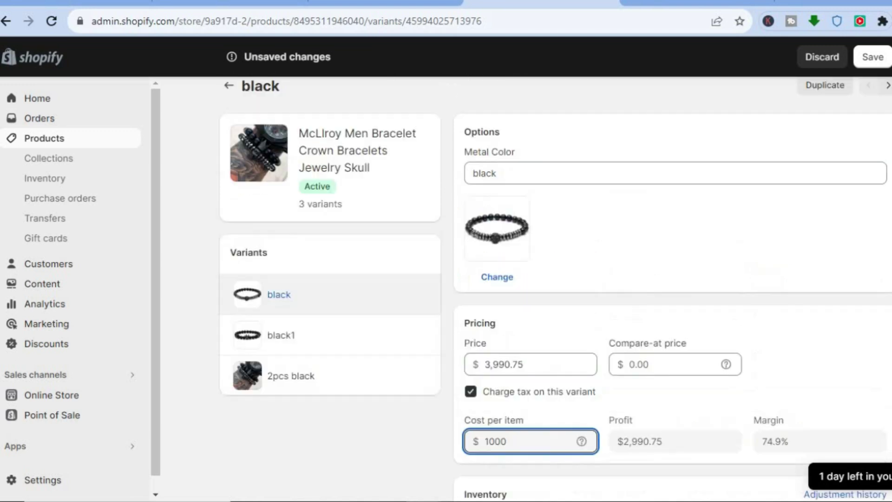
pyautogui.click(872, 57)
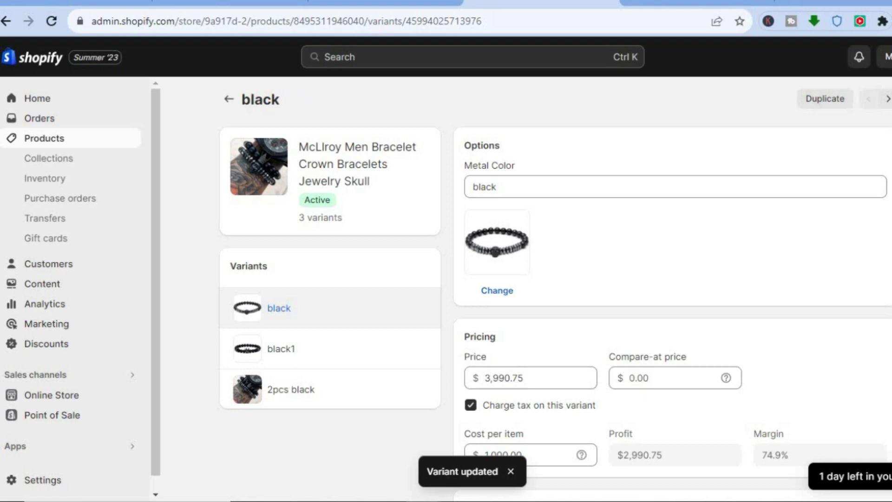
# Switch back to Modalyst and open the orders page to check for open orders.
pyautogui.click(364, 3)
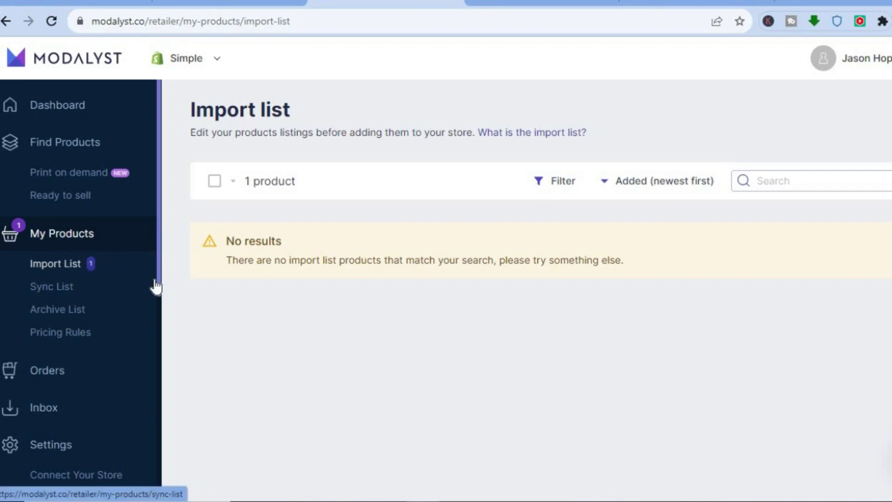
pyautogui.scroll(-1, 147, 304)
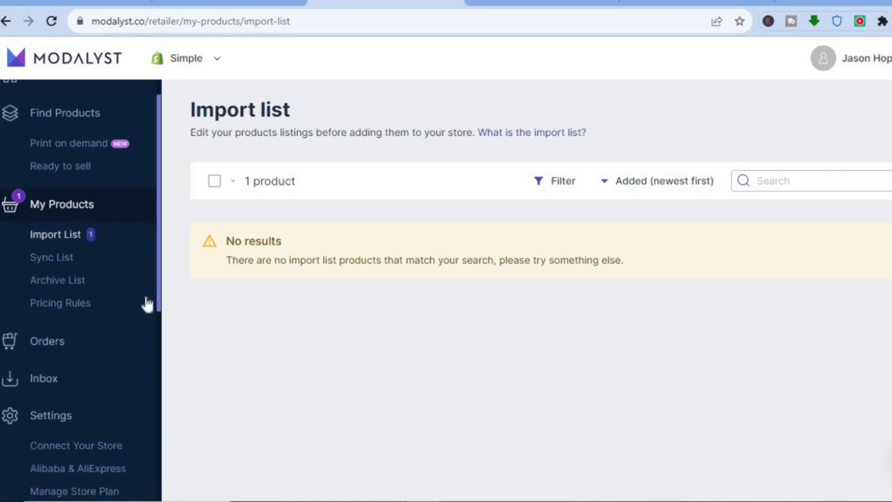
pyautogui.click(60, 343)
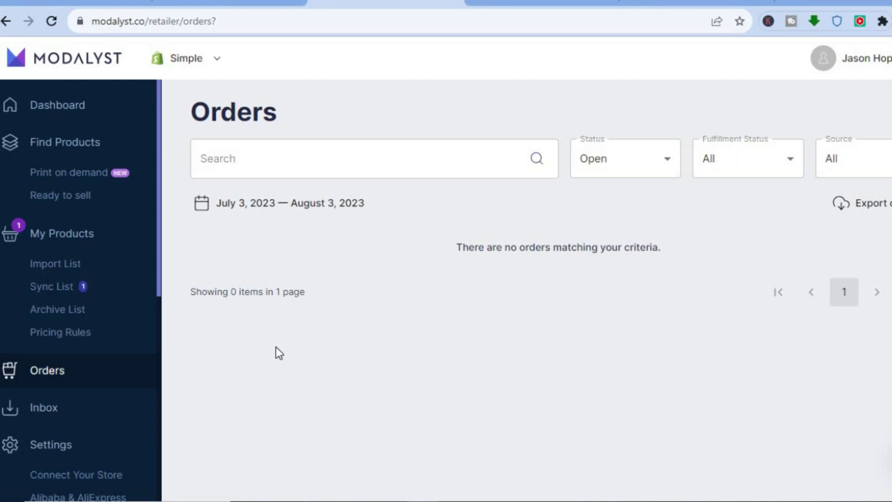
# Review the stores connected to the account and select the Simple store to return to its dashboard.
pyautogui.moveTo(160, 285); pyautogui.dragTo(160, 376)
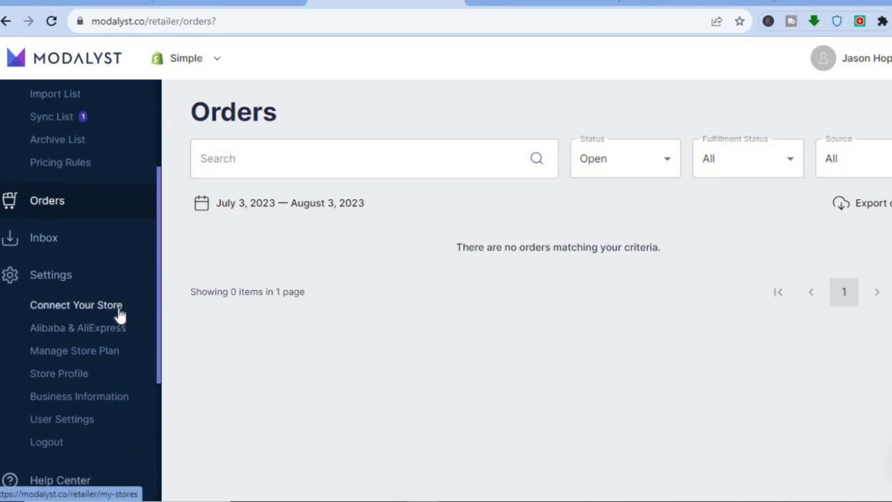
pyautogui.click(120, 315)
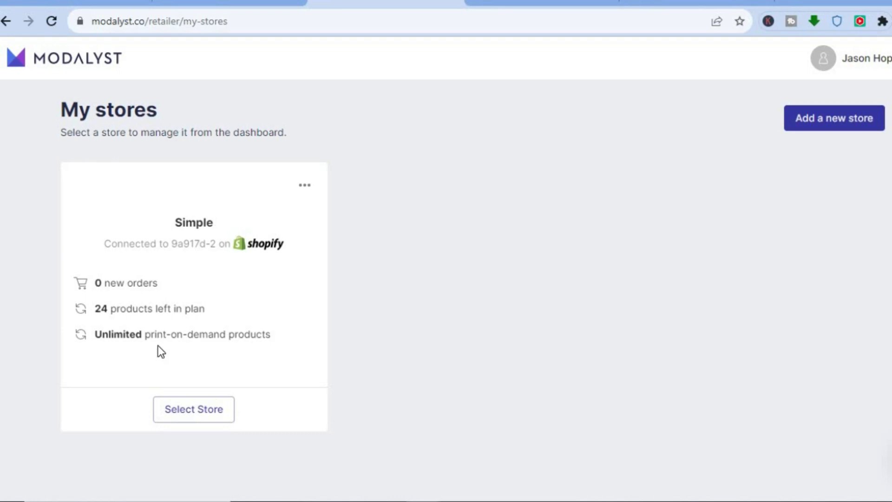
pyautogui.click(162, 420)
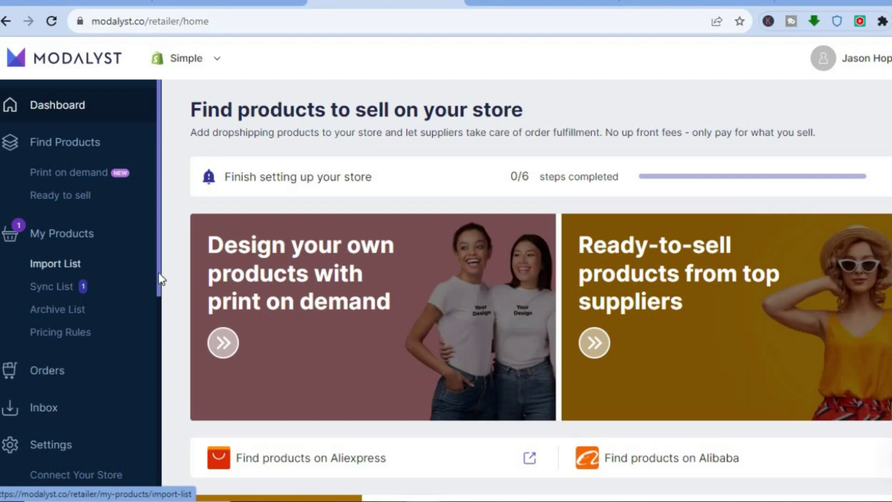
# Open the Alibaba & AliExpress connection settings and review the supplier account options.
pyautogui.scroll(-4, 155, 334)
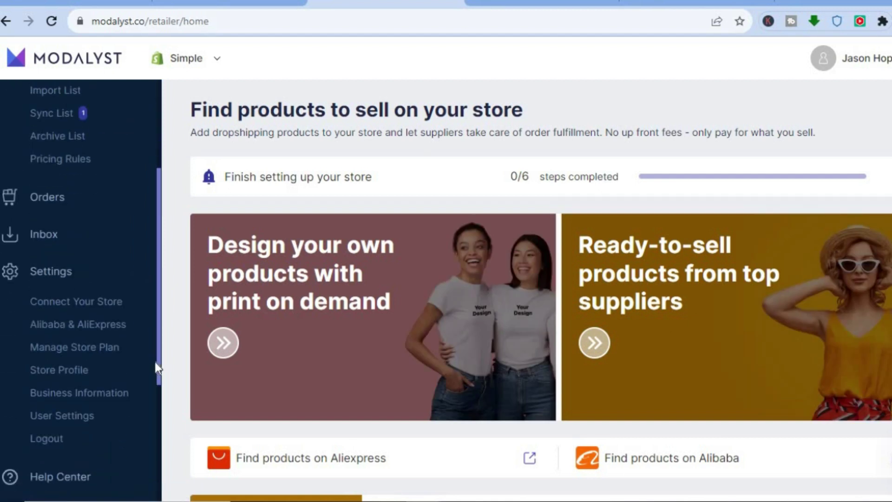
pyautogui.scroll(-1, 156, 370)
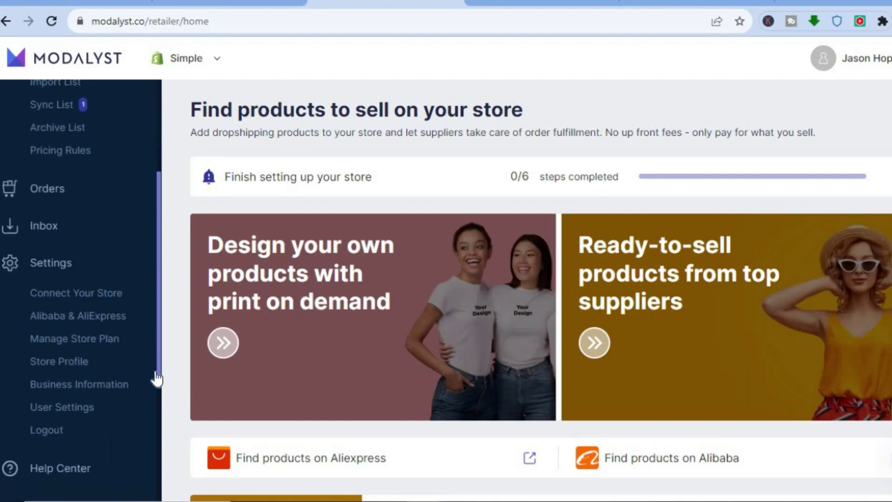
pyautogui.click(116, 315)
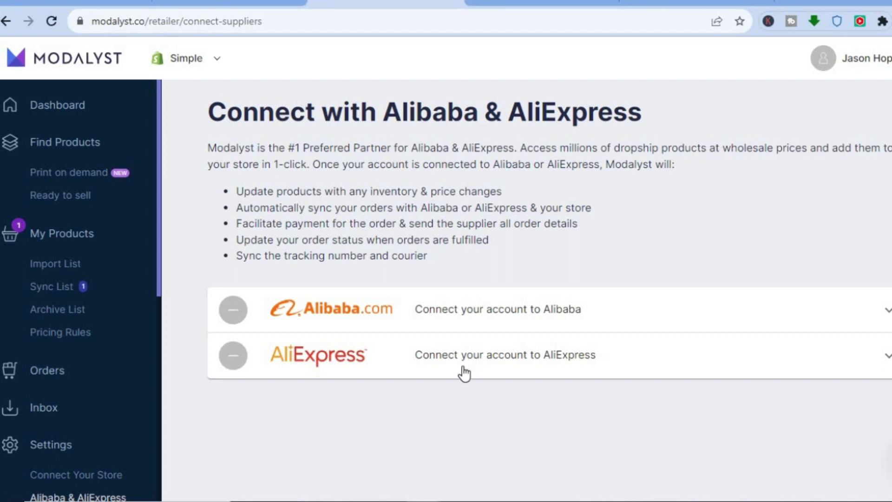
# Open the store plan settings and compare the prices and product limits of the Hobby, Start-up and Pro plans.
pyautogui.moveTo(161, 293); pyautogui.dragTo(153, 414)
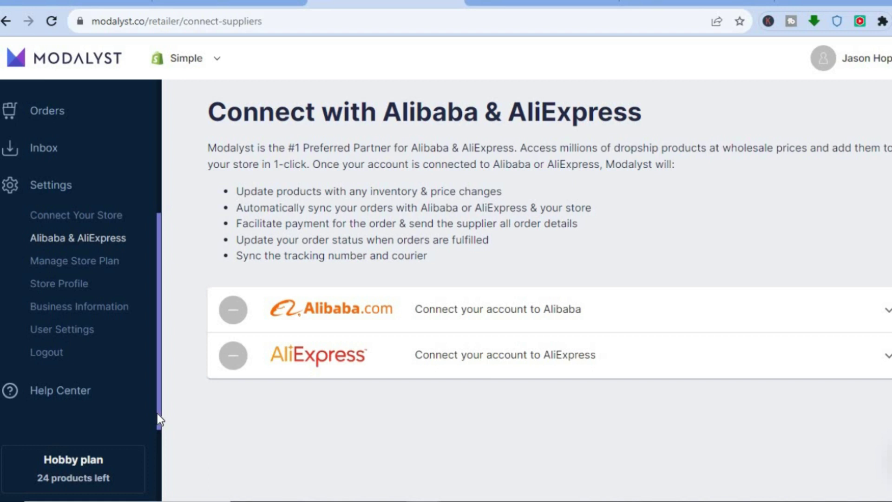
pyautogui.moveTo(160, 413); pyautogui.dragTo(157, 467)
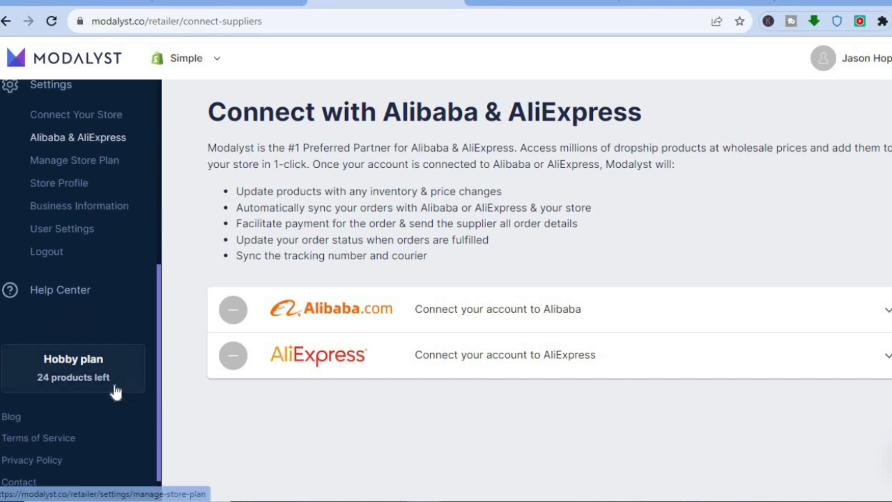
pyautogui.click(95, 388)
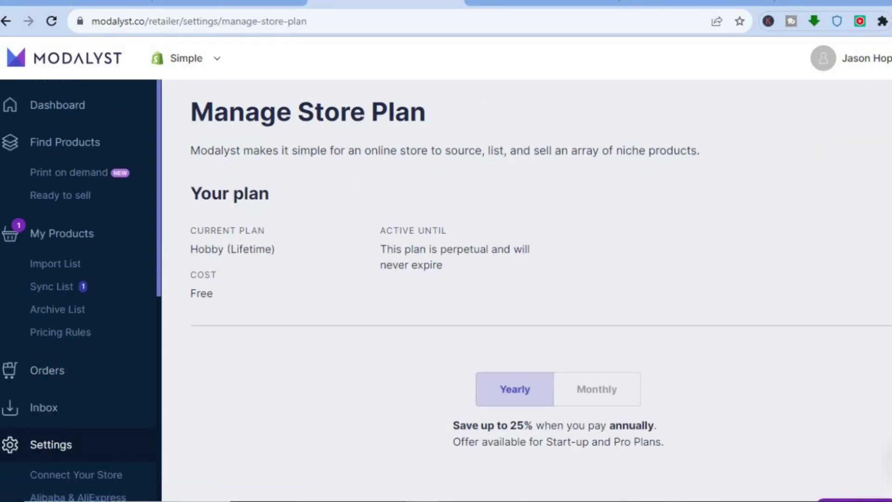
pyautogui.scroll(-7, 526, 290)
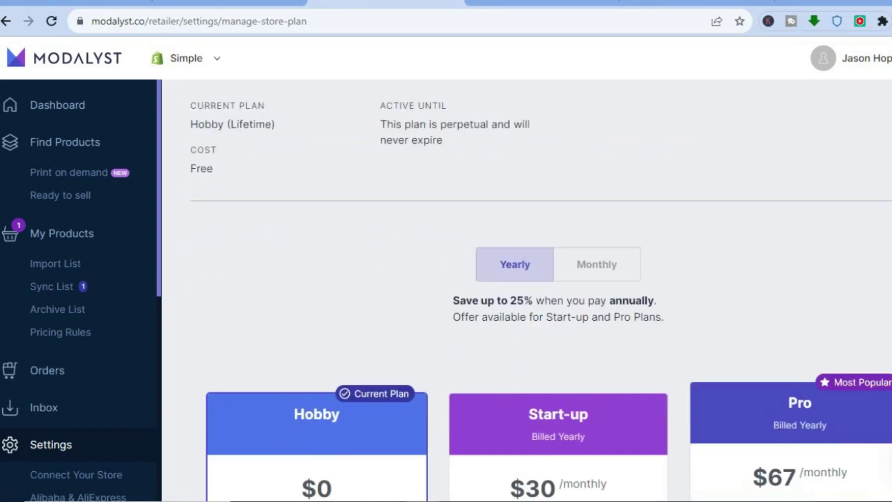
pyautogui.scroll(-3, 526, 291)
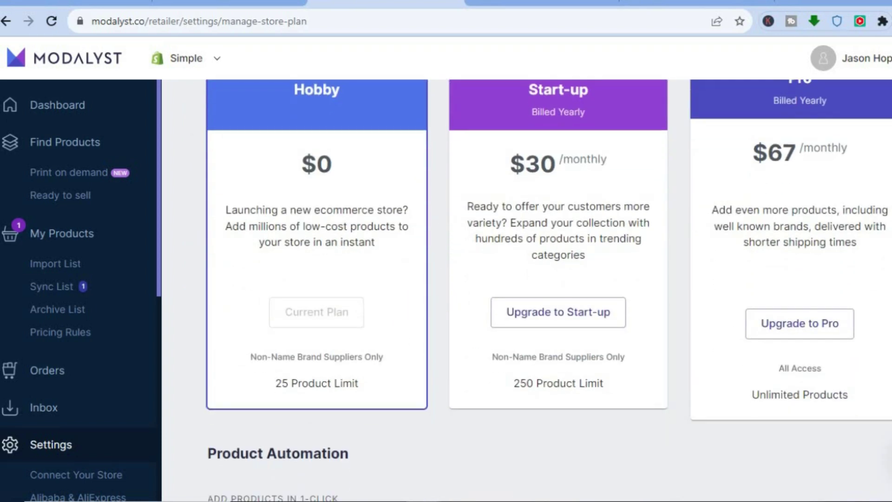